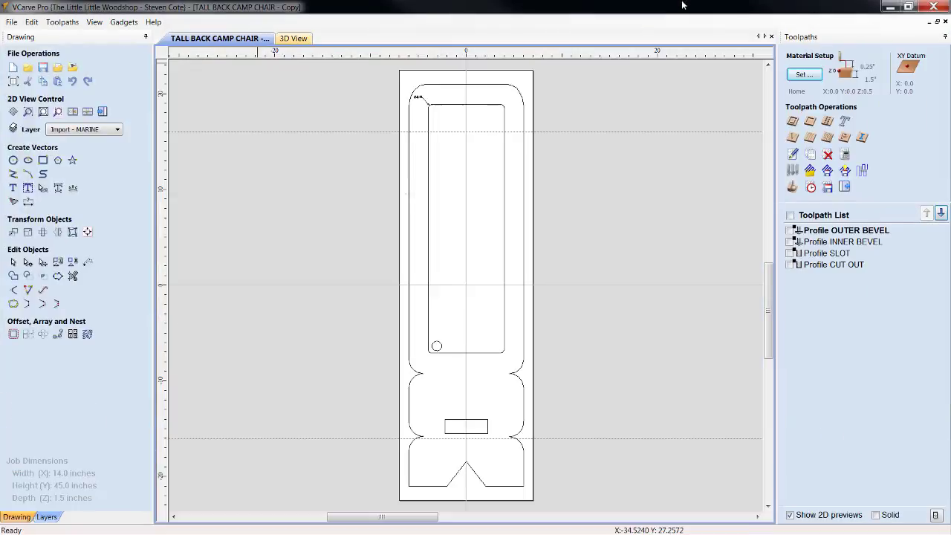
{"action": "scroll", "coordinate": [843, 356], "scroll_direction": "down", "scroll_amount": 2}
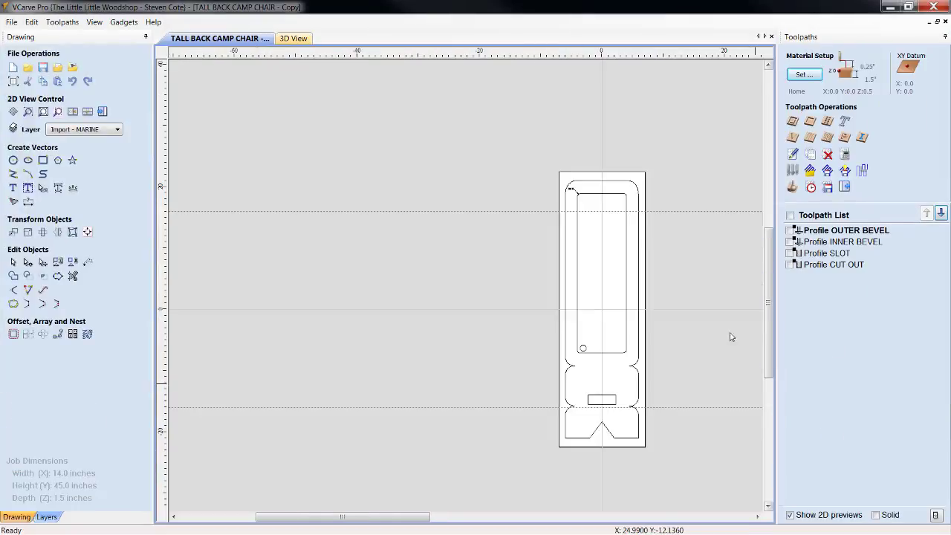
{"action": "left_click", "coordinate": [758, 517]}
{"action": "left_click_drag", "start_coordinate": [479, 512], "coordinate": [420, 506]}
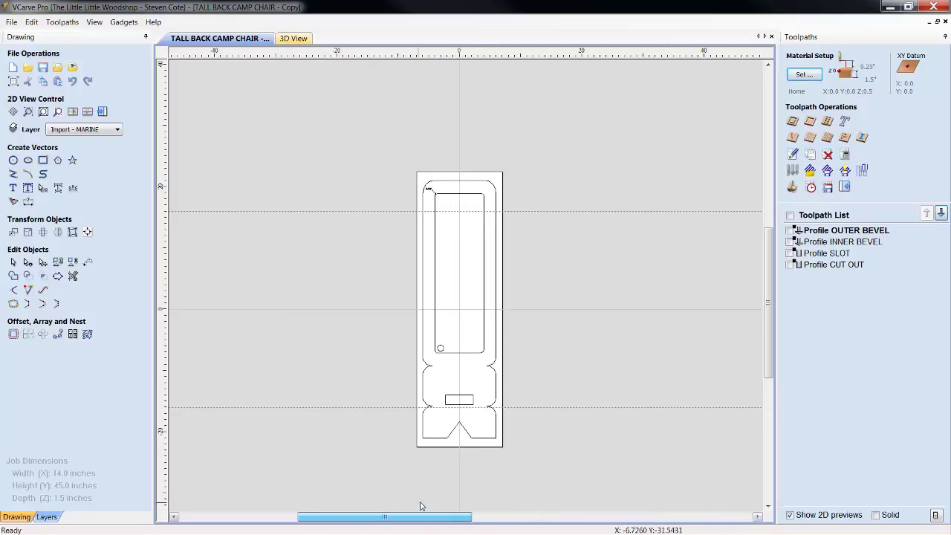
{"action": "left_click", "coordinate": [768, 505]}
{"action": "scroll", "coordinate": [470, 320], "scroll_direction": "up", "scroll_amount": 2}
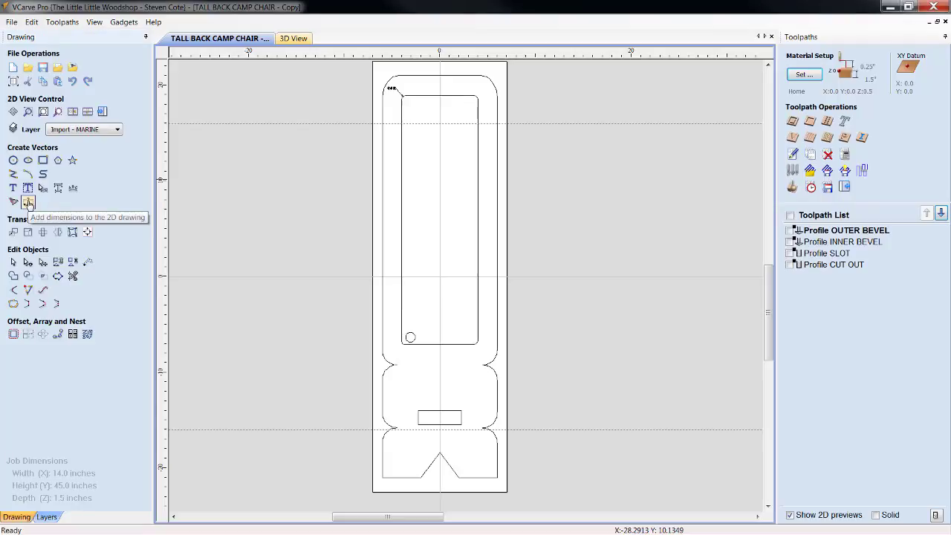
Label the inner opening's top-right and bottom-right corner arcs with 0.5 R arc dimensions.
{"action": "left_click", "coordinate": [28, 202]}
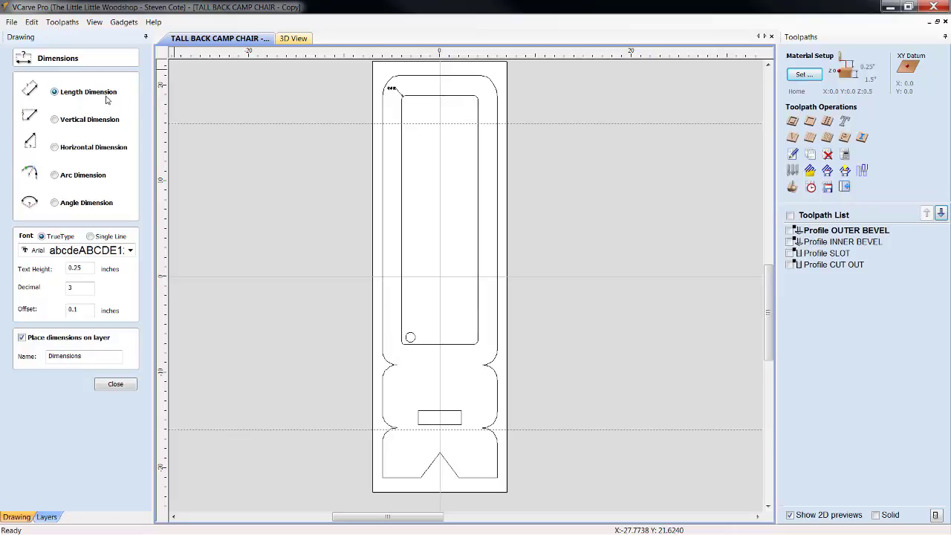
{"action": "scroll", "coordinate": [476, 92], "scroll_direction": "up", "scroll_amount": 4}
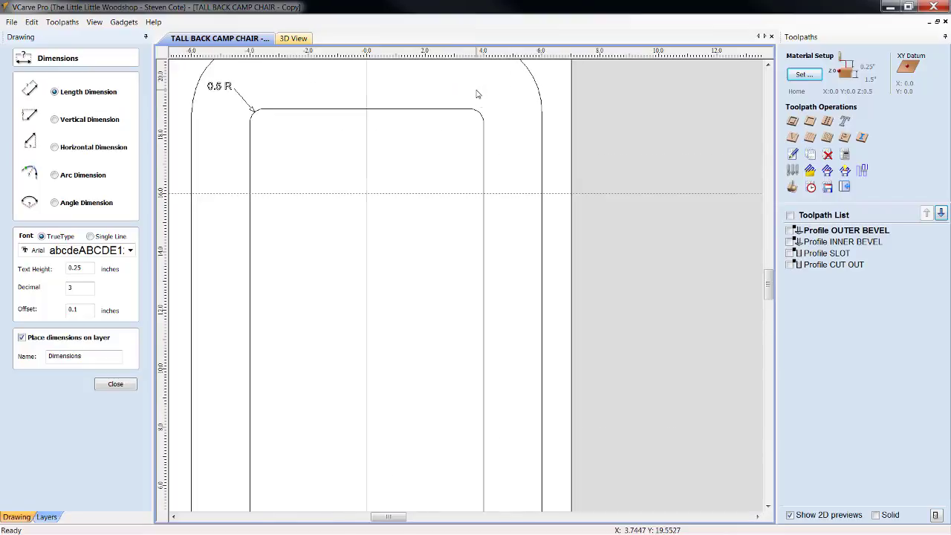
{"action": "left_click", "coordinate": [54, 175]}
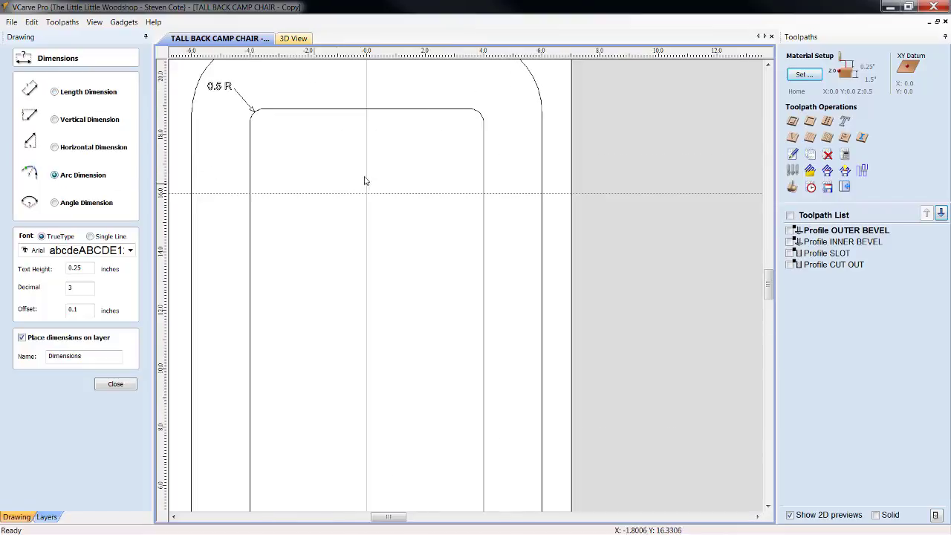
{"action": "left_click", "coordinate": [481, 119]}
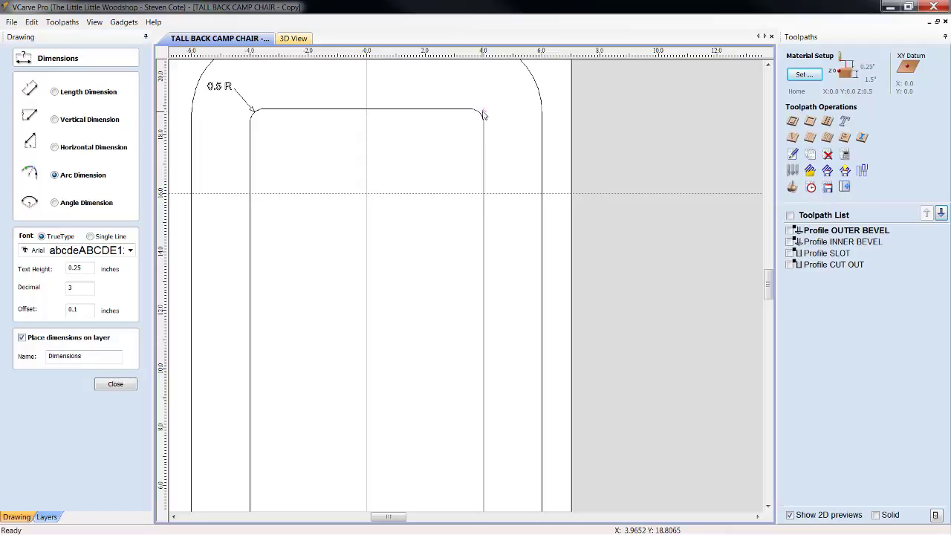
{"action": "left_click", "coordinate": [509, 92]}
{"action": "left_click", "coordinate": [769, 507]}
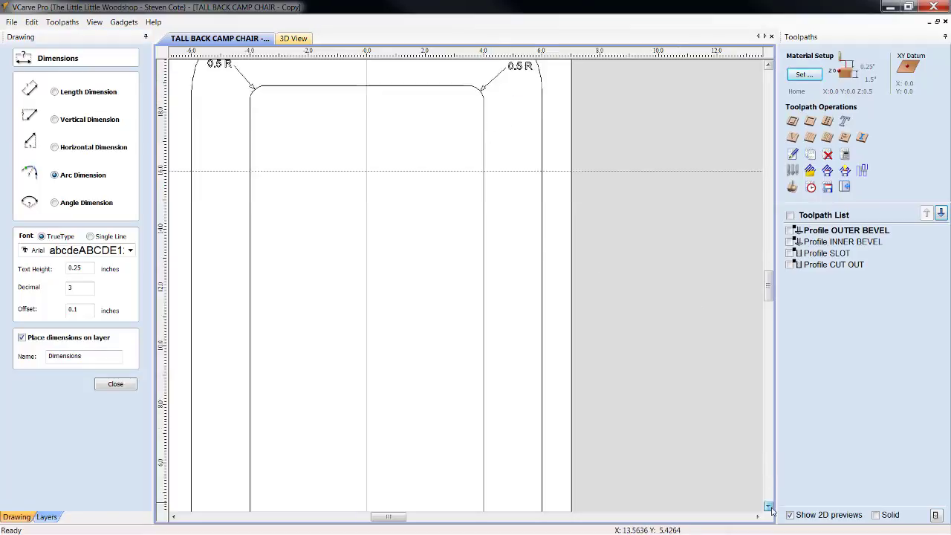
{"action": "left_click_drag", "start_coordinate": [770, 509], "coordinate": [770, 509]}
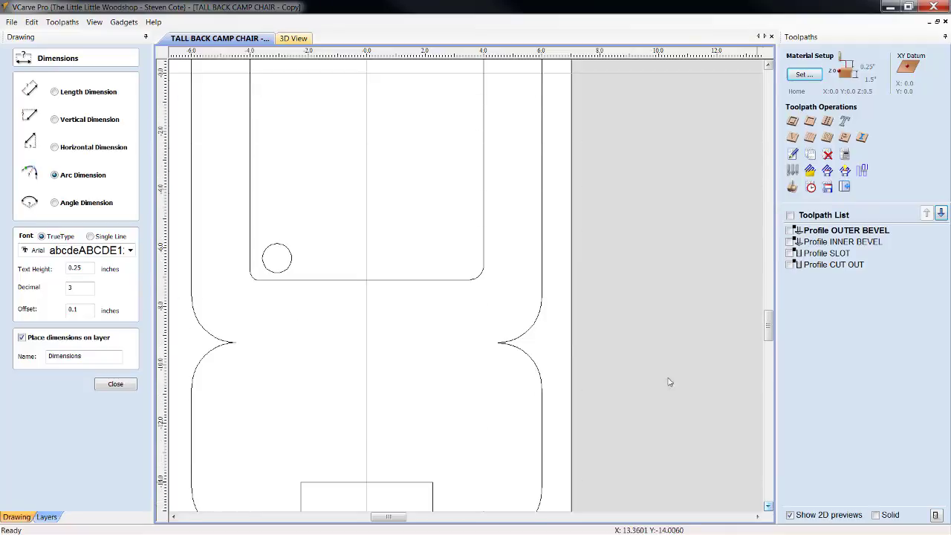
{"action": "left_click", "coordinate": [480, 280]}
{"action": "left_click", "coordinate": [494, 305]}
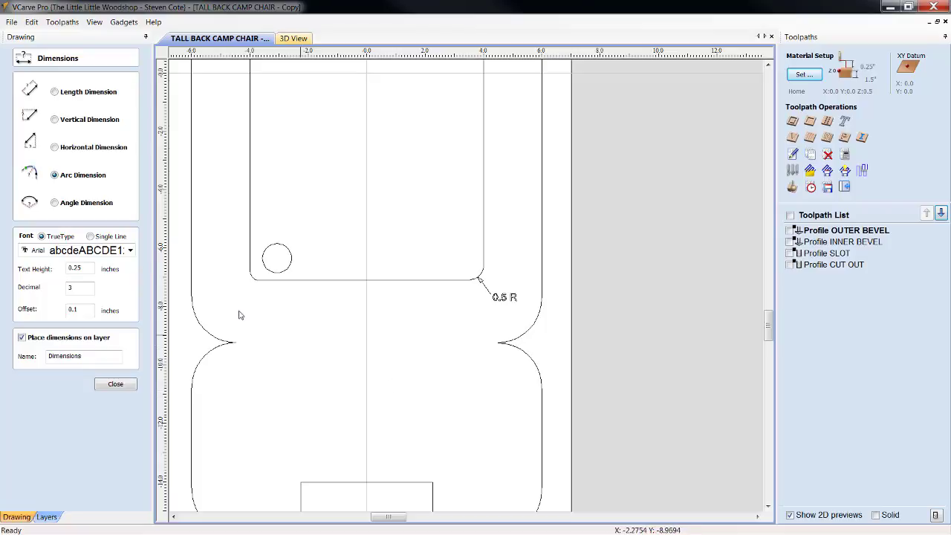
{"action": "left_click", "coordinate": [121, 386]}
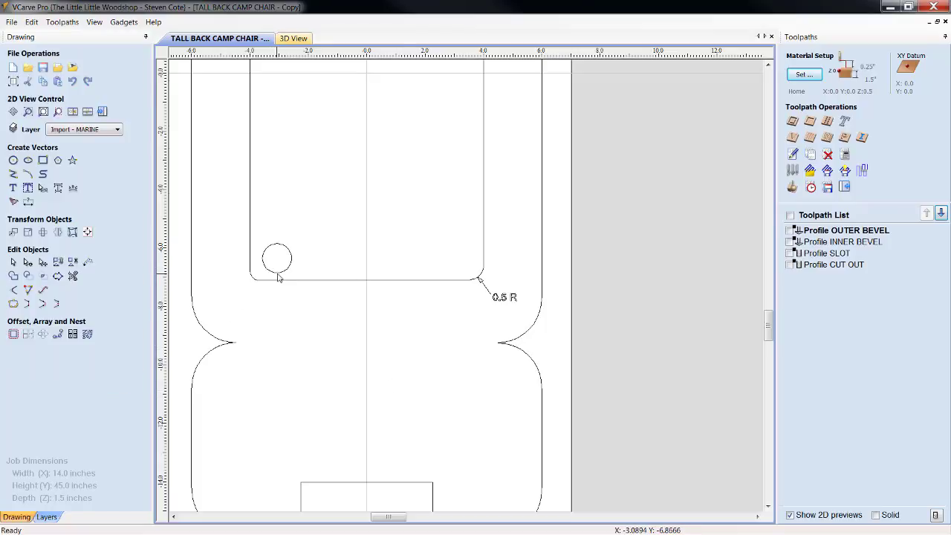
Check the size of the small 1-inch circle near the bottom-left corner, then reopen Dimensions.
{"action": "left_click", "coordinate": [280, 274]}
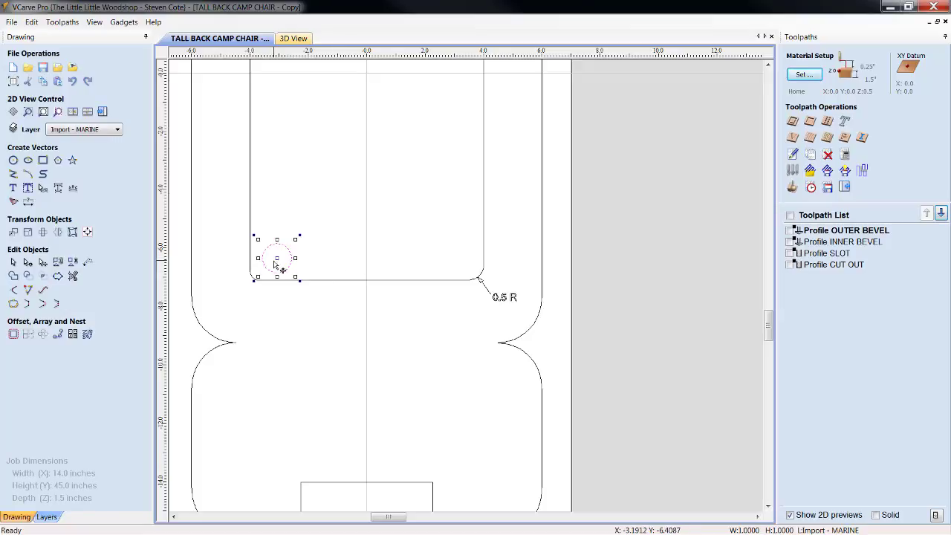
{"action": "scroll", "coordinate": [250, 238], "scroll_direction": "up", "scroll_amount": 3}
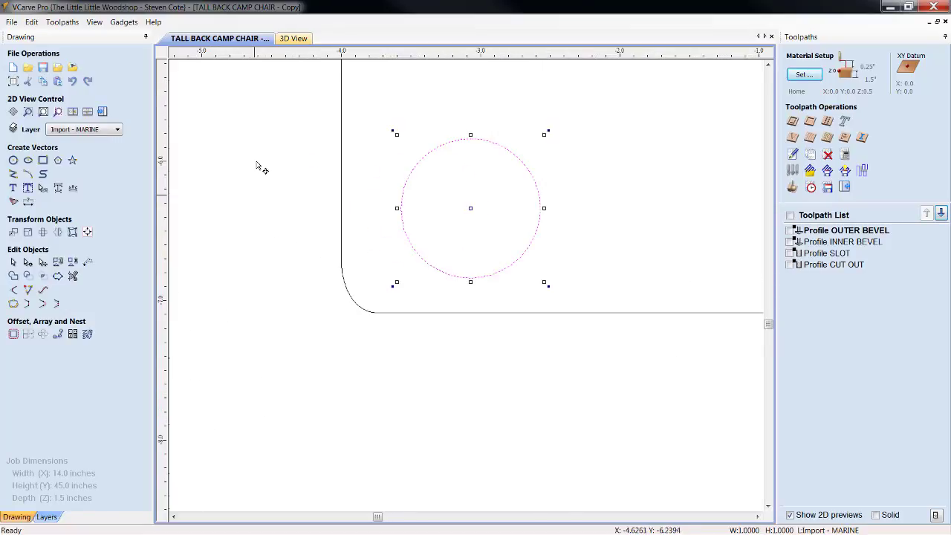
{"action": "left_click", "coordinate": [372, 251]}
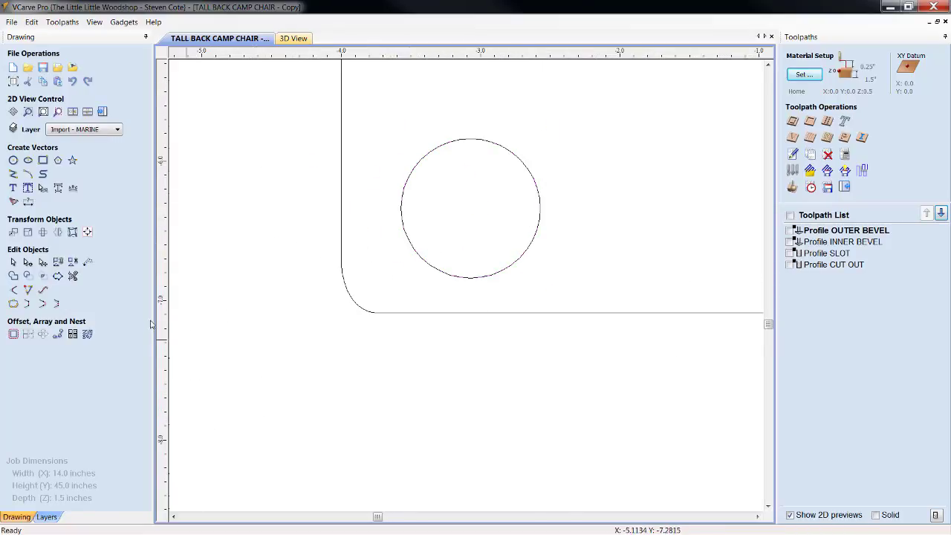
{"action": "left_click", "coordinate": [27, 201]}
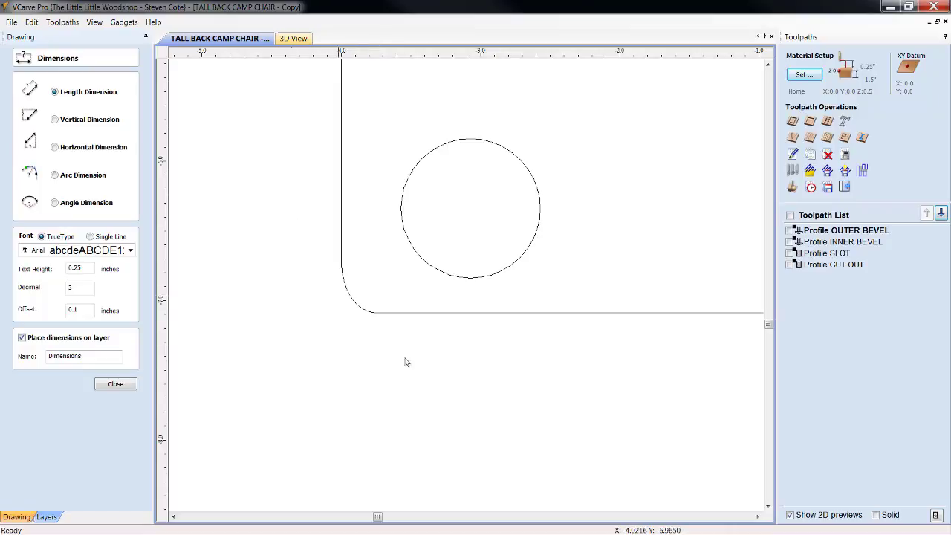
Close the Dimensions form and select the 1-inch circle beside the cutout's bottom-left corner.
{"action": "left_click", "coordinate": [116, 384]}
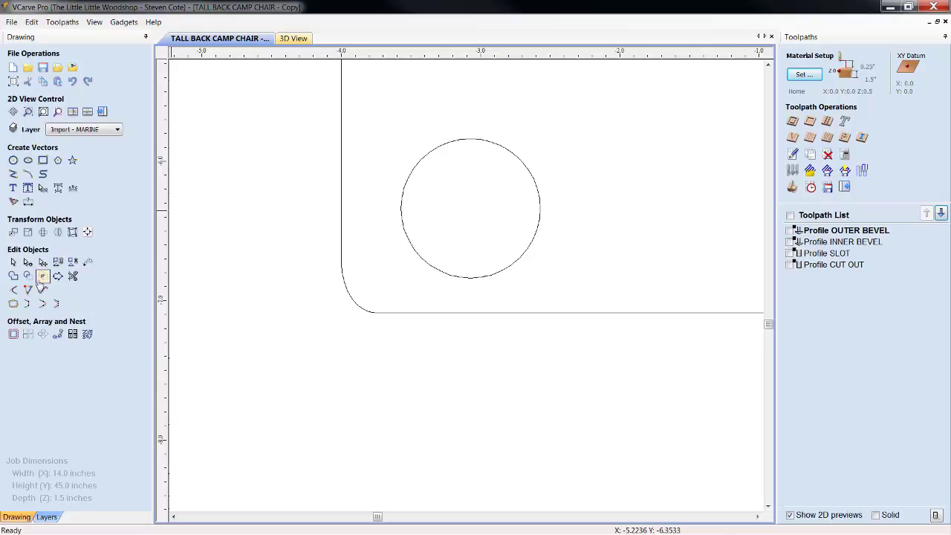
{"action": "left_click", "coordinate": [445, 313]}
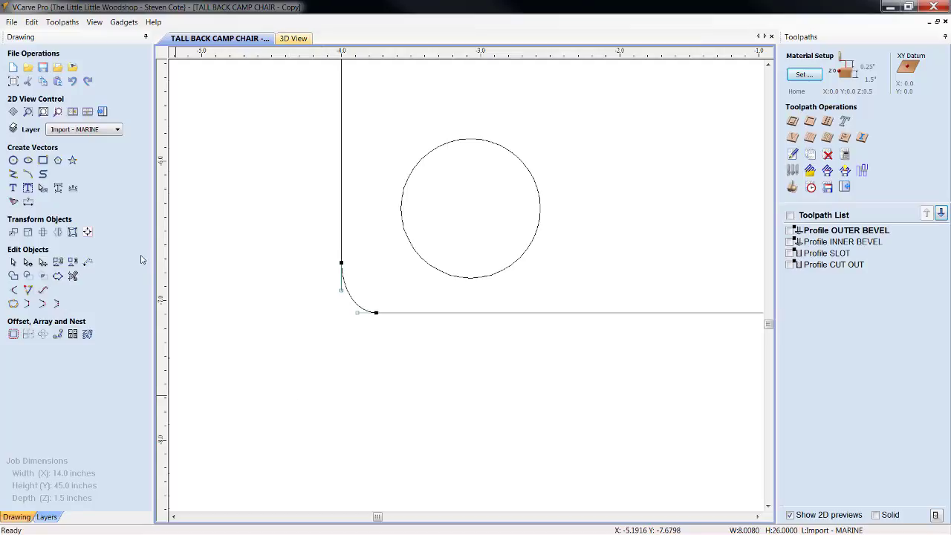
{"action": "left_click", "coordinate": [14, 263]}
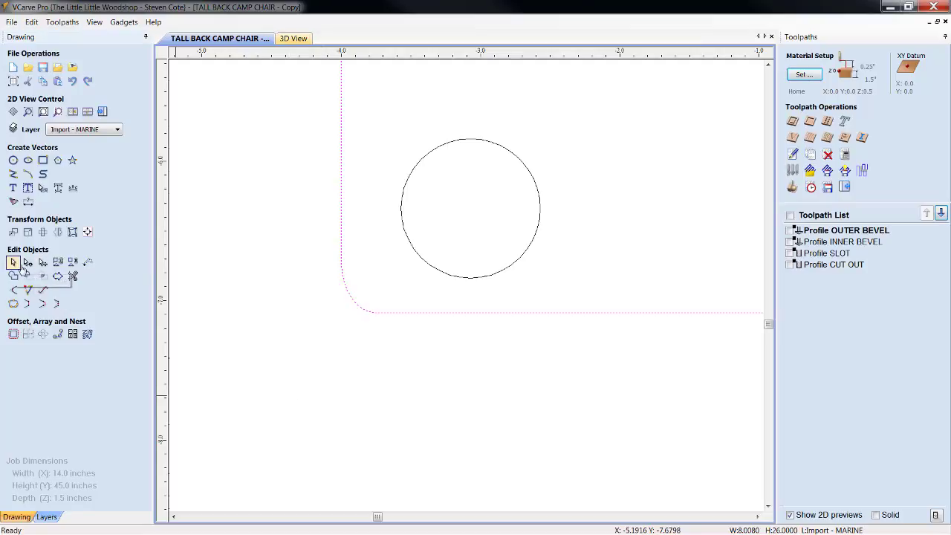
{"action": "left_click", "coordinate": [470, 280]}
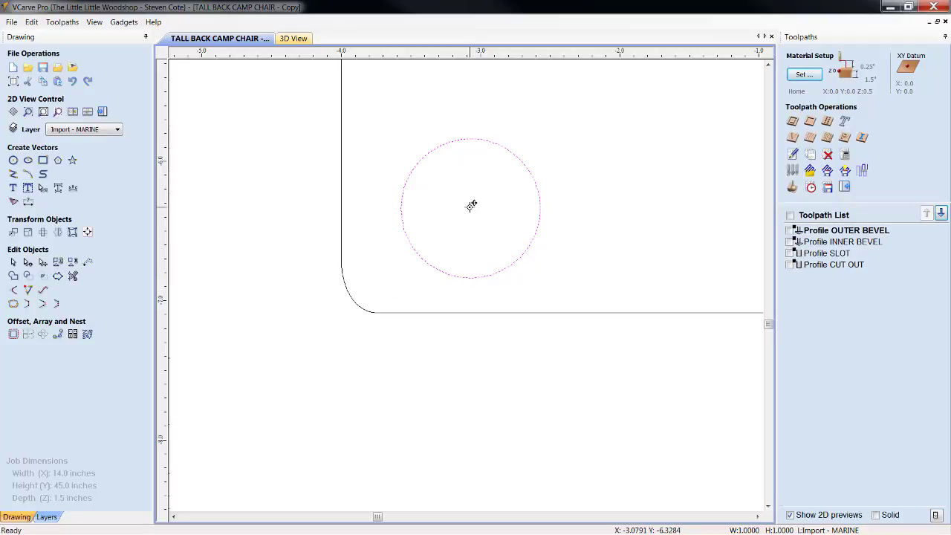
Define the circle by its 0.5 radius and drag it snug into the bottom-left corner.
{"action": "left_click", "coordinate": [13, 160]}
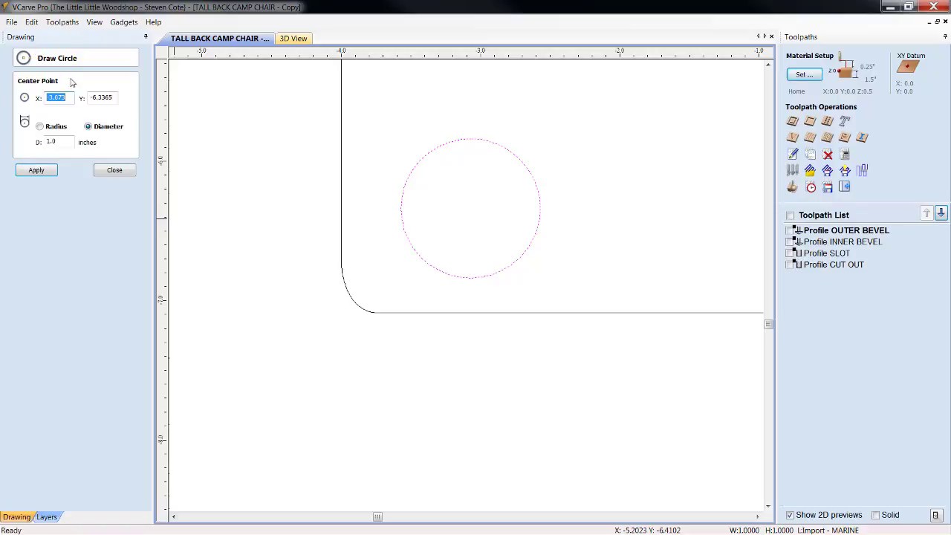
{"action": "left_click", "coordinate": [41, 126]}
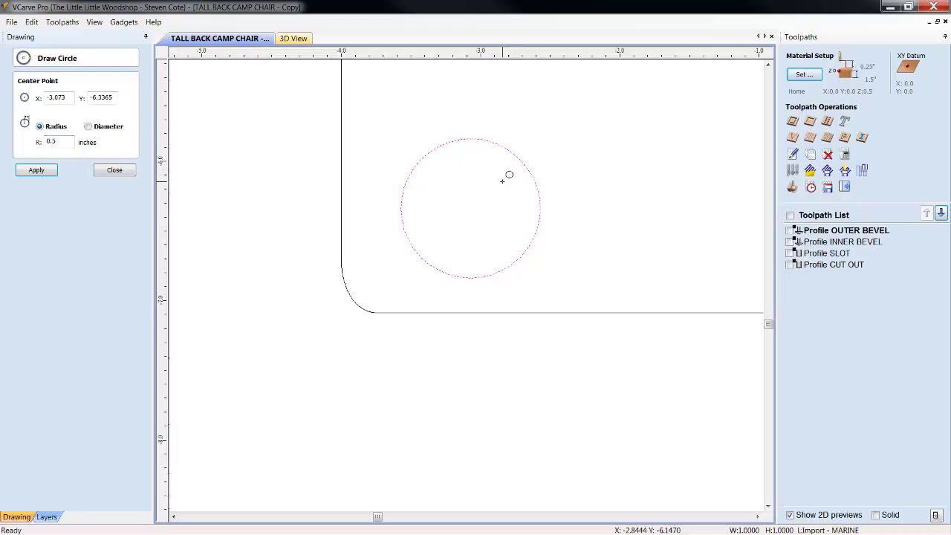
{"action": "left_click", "coordinate": [105, 175]}
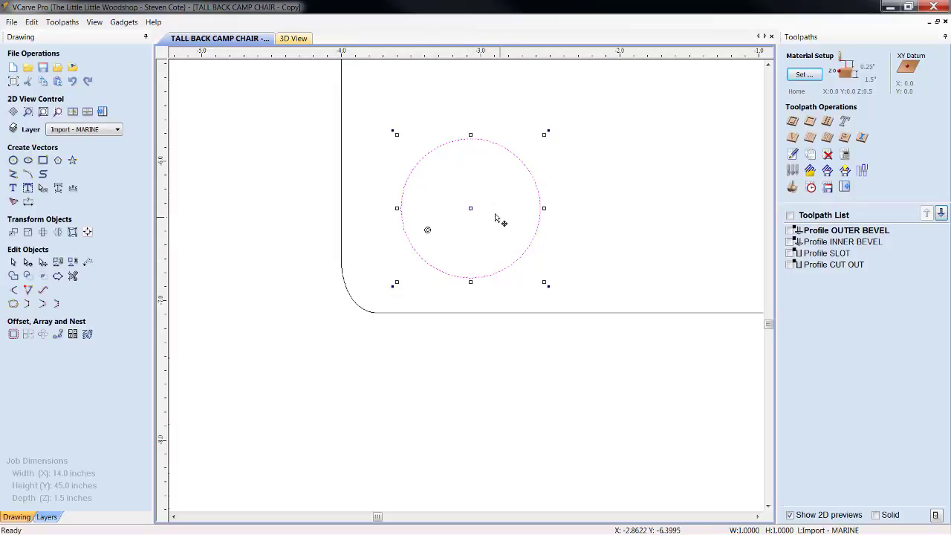
{"action": "left_click_drag", "start_coordinate": [466, 216], "coordinate": [414, 245]}
Delete the circle's top and right nodes, undoing a mistaken span deletion on the corner curve.
{"action": "left_click", "coordinate": [642, 259]}
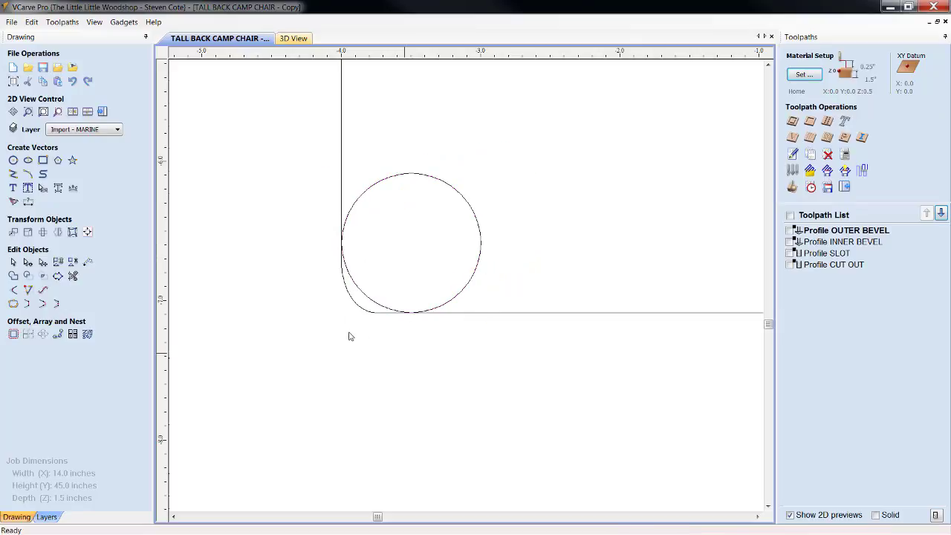
{"action": "left_click", "coordinate": [405, 176]}
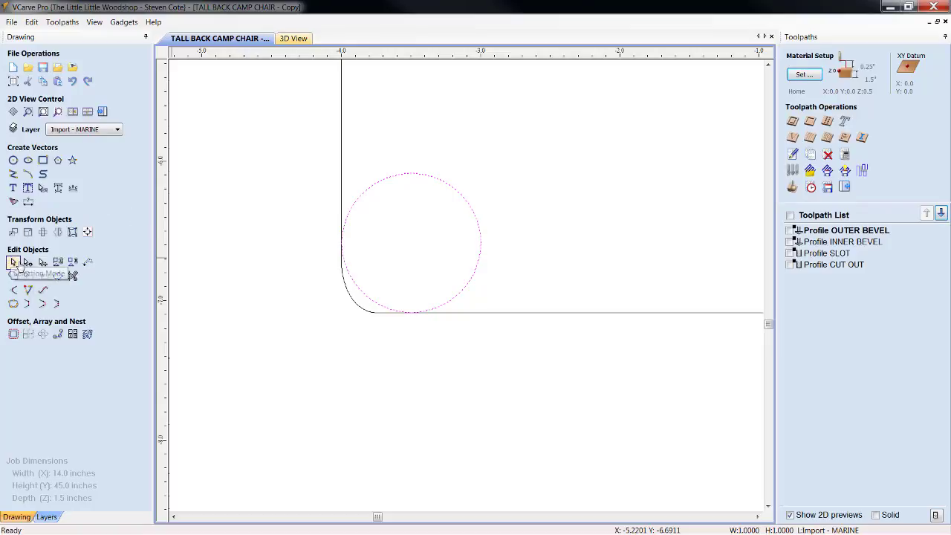
{"action": "left_click", "coordinate": [27, 263]}
{"action": "right_click", "coordinate": [410, 176]}
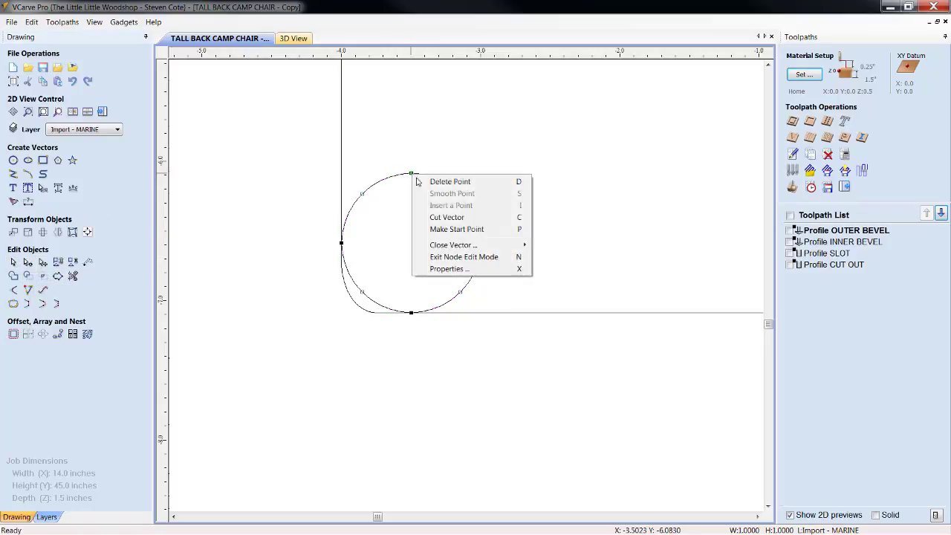
{"action": "left_click", "coordinate": [448, 182]}
{"action": "right_click", "coordinate": [484, 247]}
{"action": "left_click", "coordinate": [513, 252]}
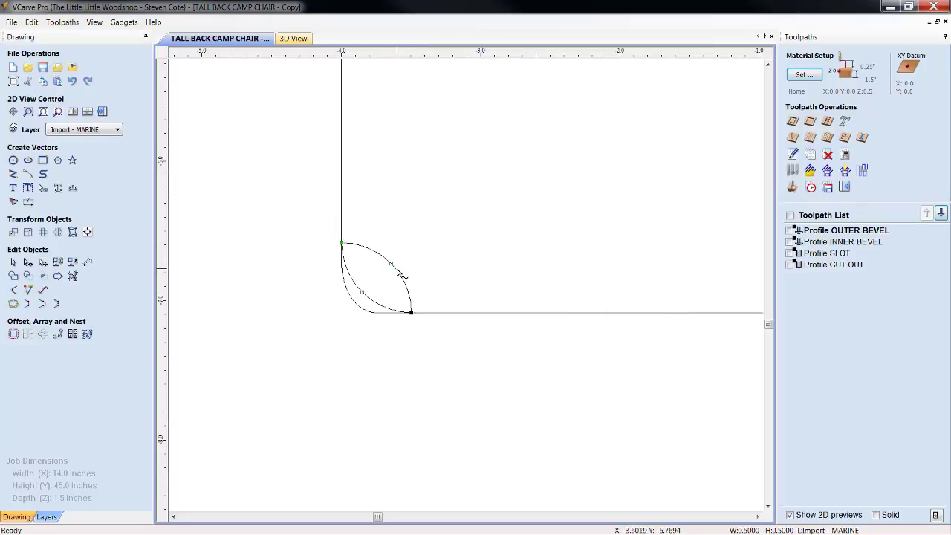
{"action": "right_click", "coordinate": [397, 273]}
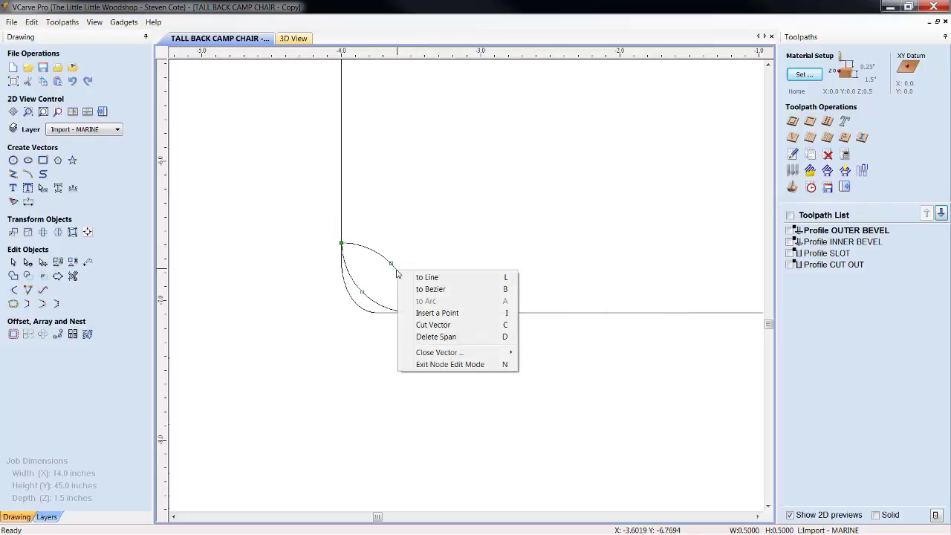
{"action": "left_click", "coordinate": [433, 338]}
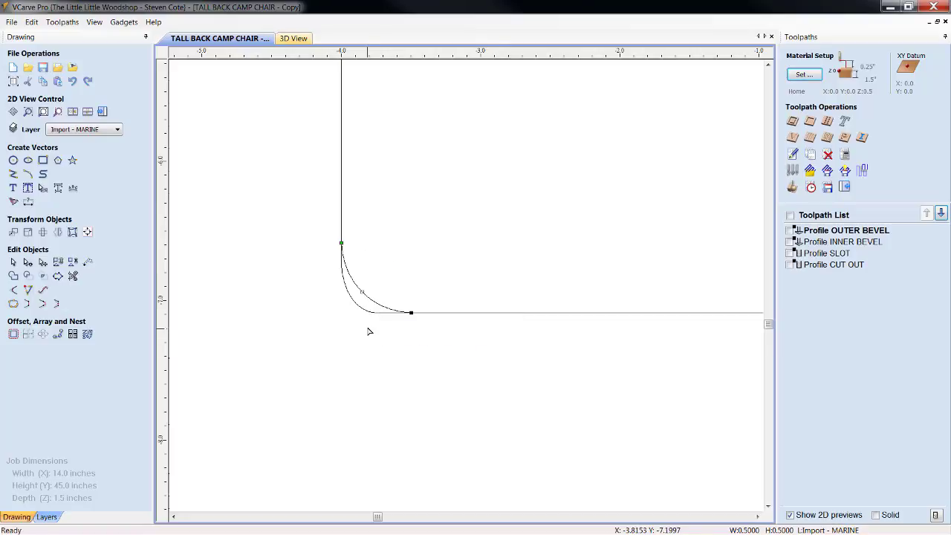
{"action": "key", "text": "ctrl+z"}
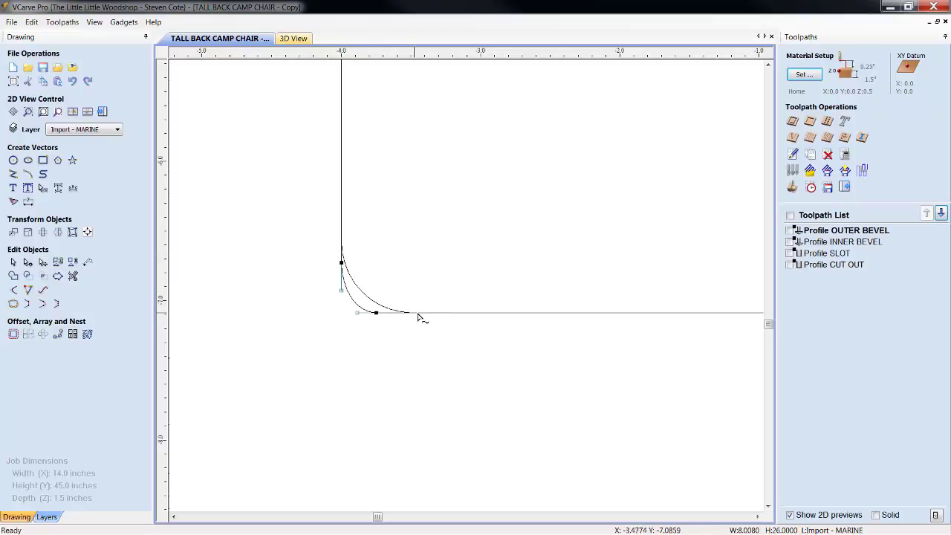
Insert nodes on the corner curve, then remove the leftover span and stray nodes.
{"action": "right_click", "coordinate": [415, 318]}
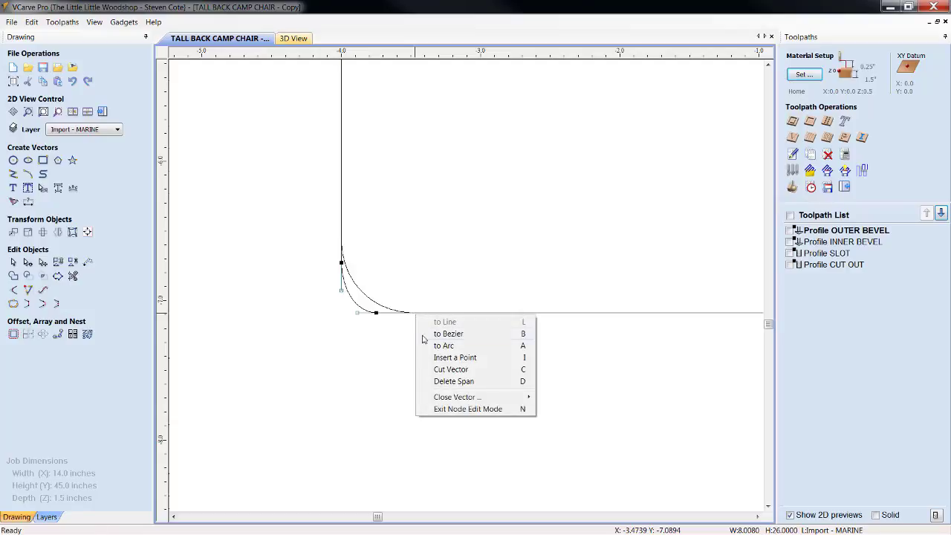
{"action": "left_click", "coordinate": [445, 357]}
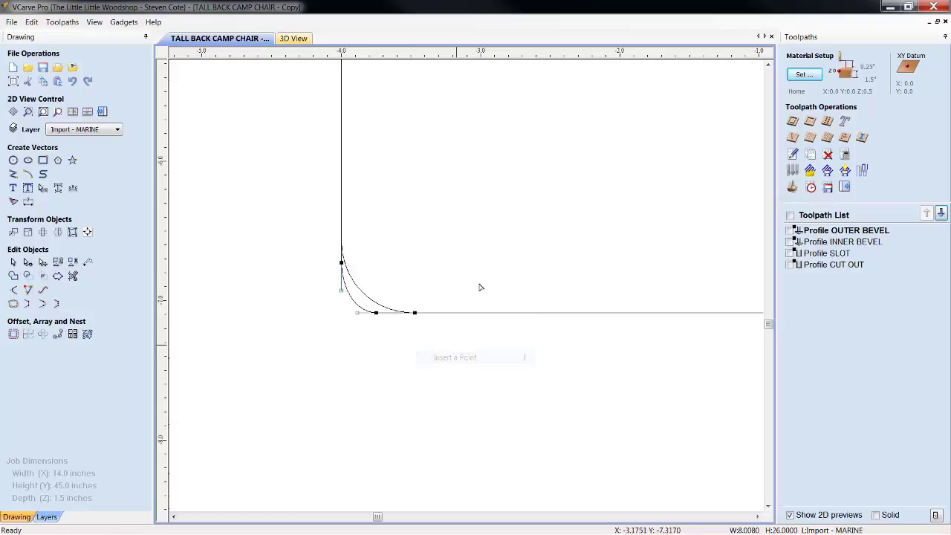
{"action": "right_click", "coordinate": [342, 237]}
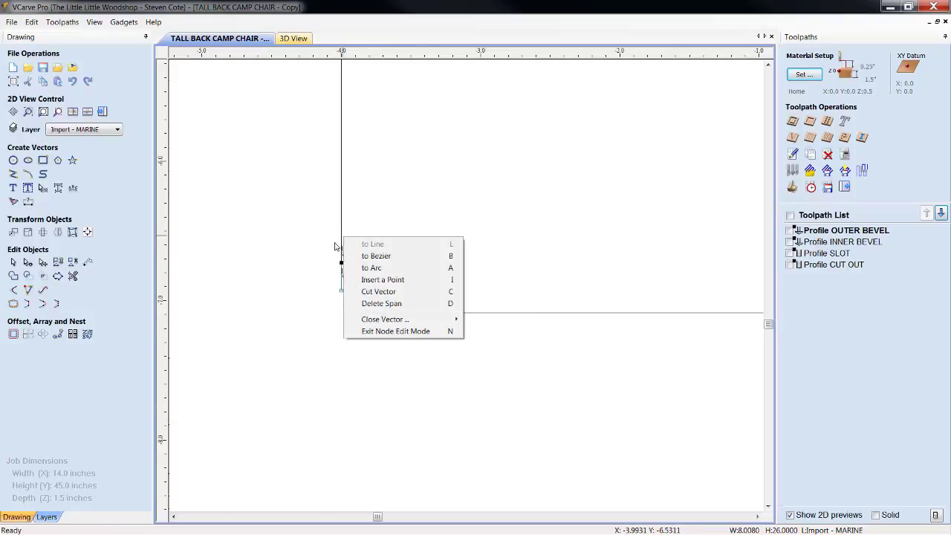
{"action": "left_click", "coordinate": [387, 280]}
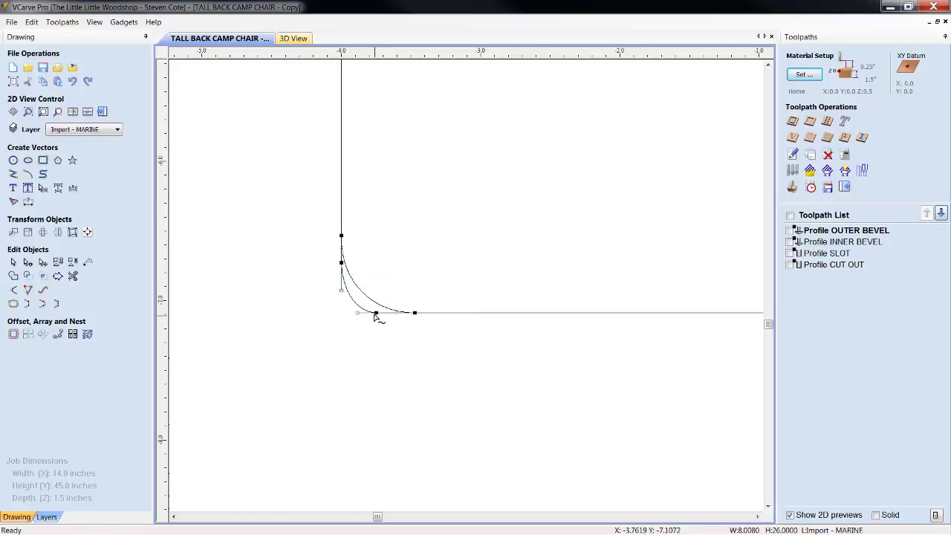
{"action": "right_click", "coordinate": [375, 314]}
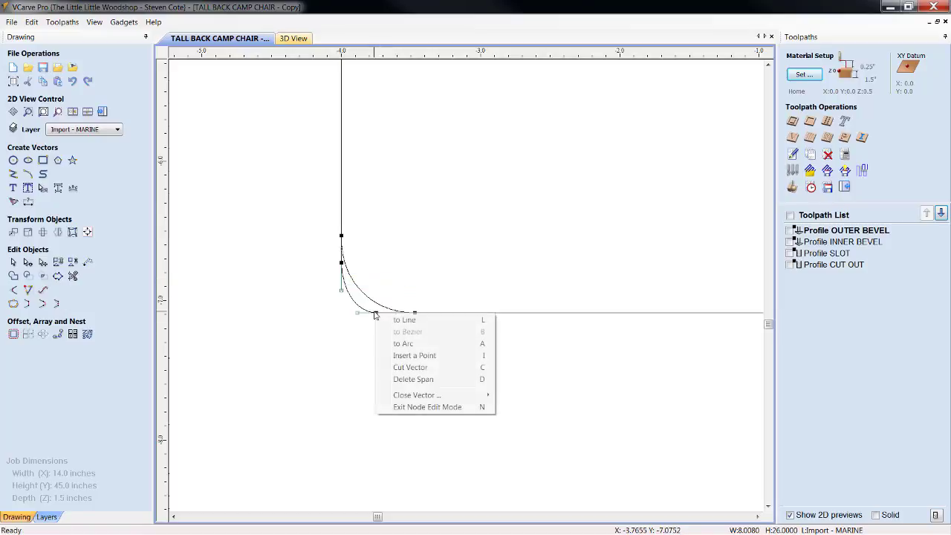
{"action": "left_click", "coordinate": [382, 379]}
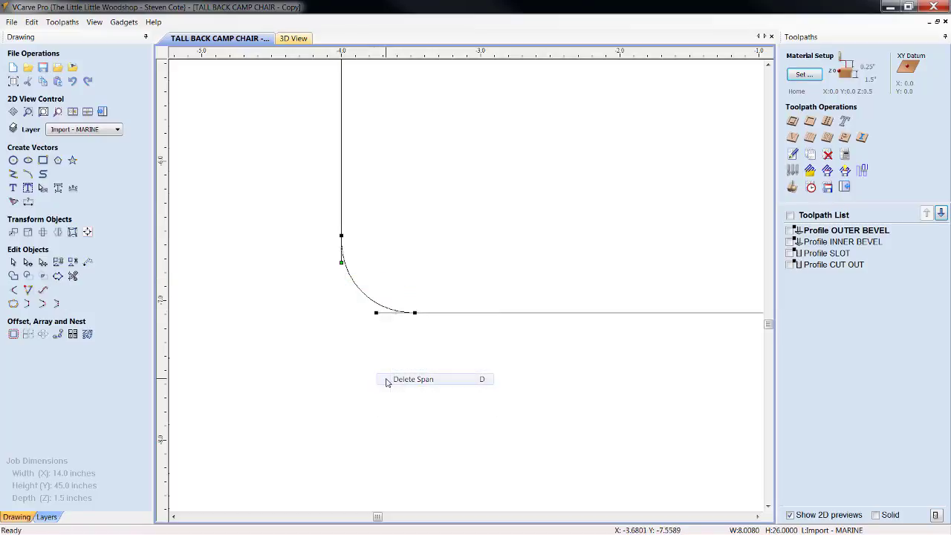
{"action": "right_click", "coordinate": [375, 312]}
{"action": "left_click", "coordinate": [388, 318]}
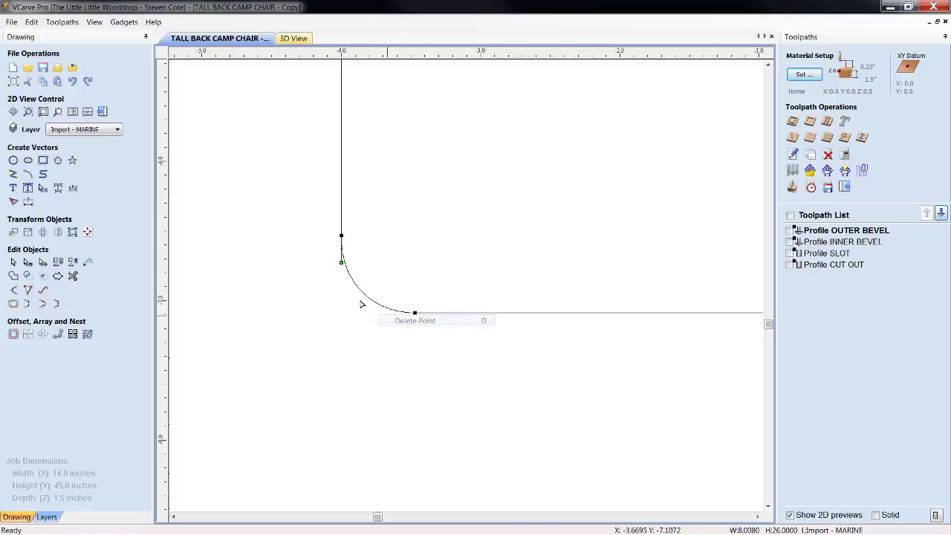
{"action": "right_click", "coordinate": [340, 264]}
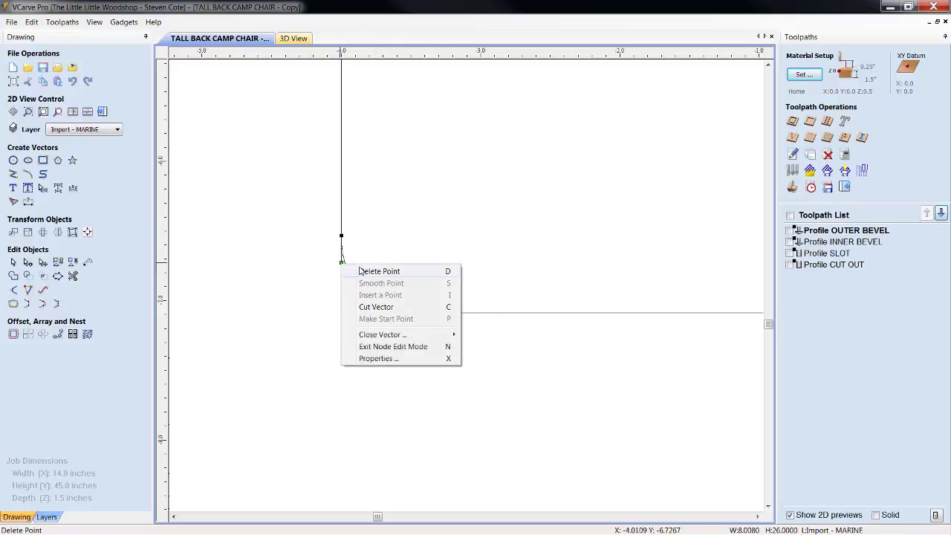
{"action": "left_click", "coordinate": [356, 271]}
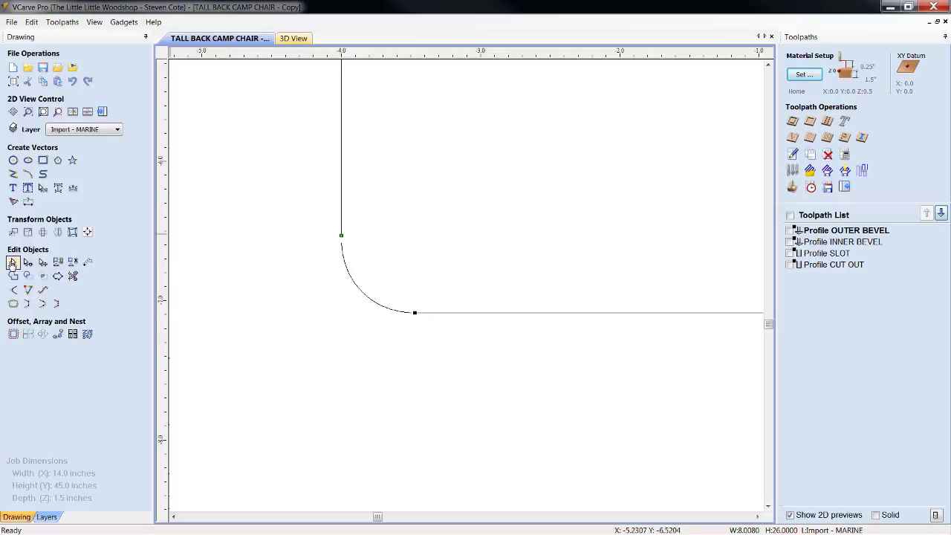
Join the corner arc and straight edges into one continuous outline.
{"action": "left_click", "coordinate": [88, 262]}
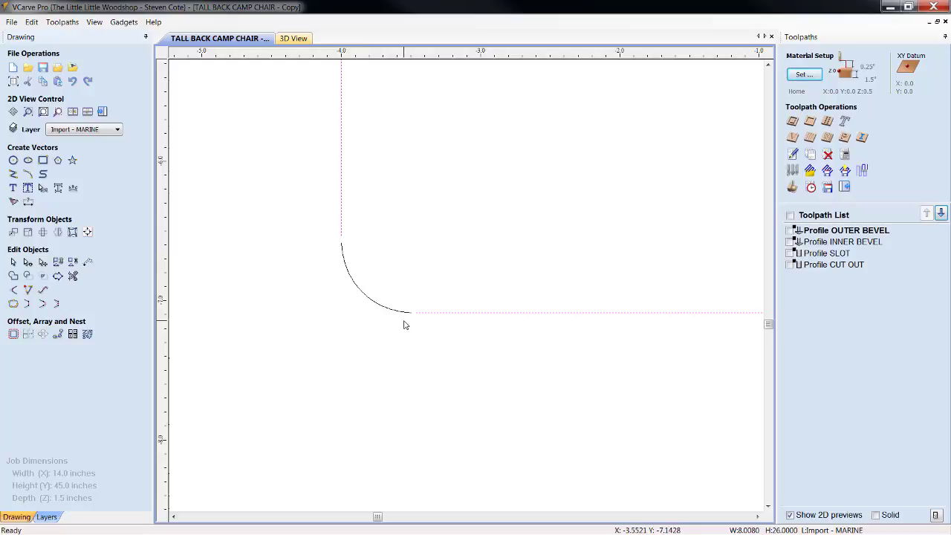
{"action": "left_click", "coordinate": [365, 301], "text": "shift"}
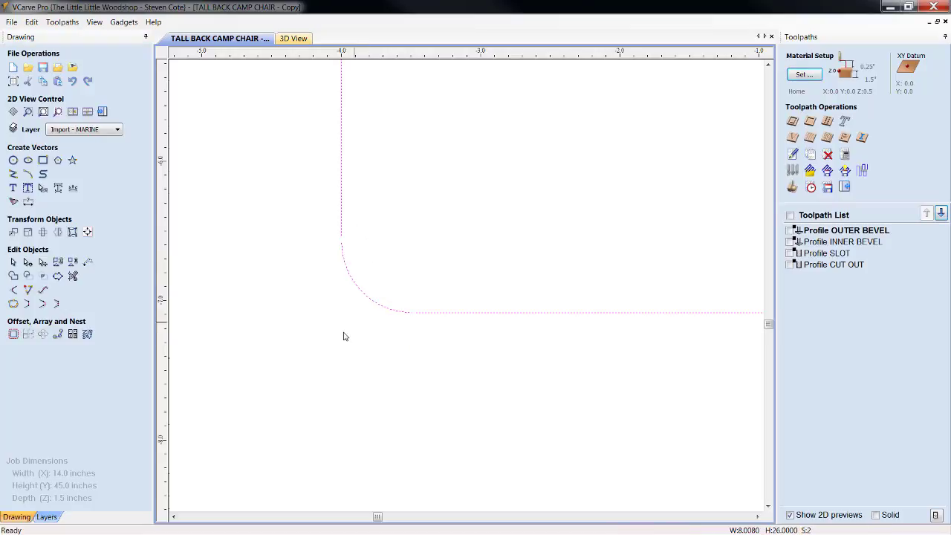
{"action": "left_click", "coordinate": [28, 304]}
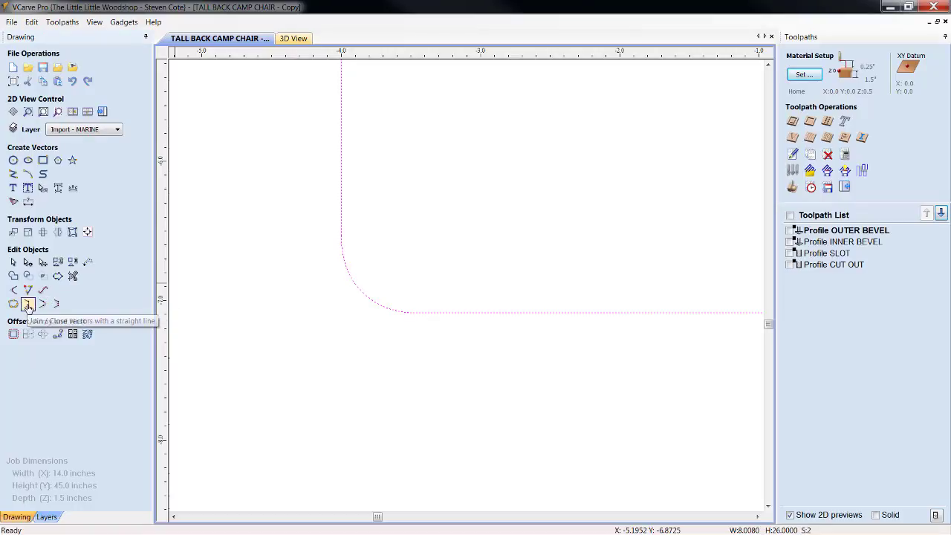
{"action": "left_click", "coordinate": [403, 362]}
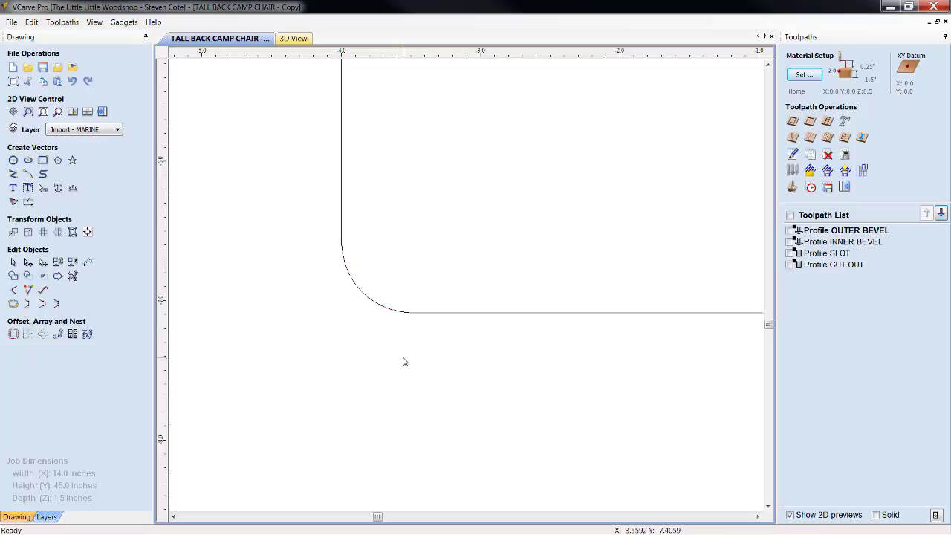
Label the new bottom-left corner arc with a 0.5 R arc dimension.
{"action": "scroll", "coordinate": [479, 277], "scroll_direction": "down", "scroll_amount": 1}
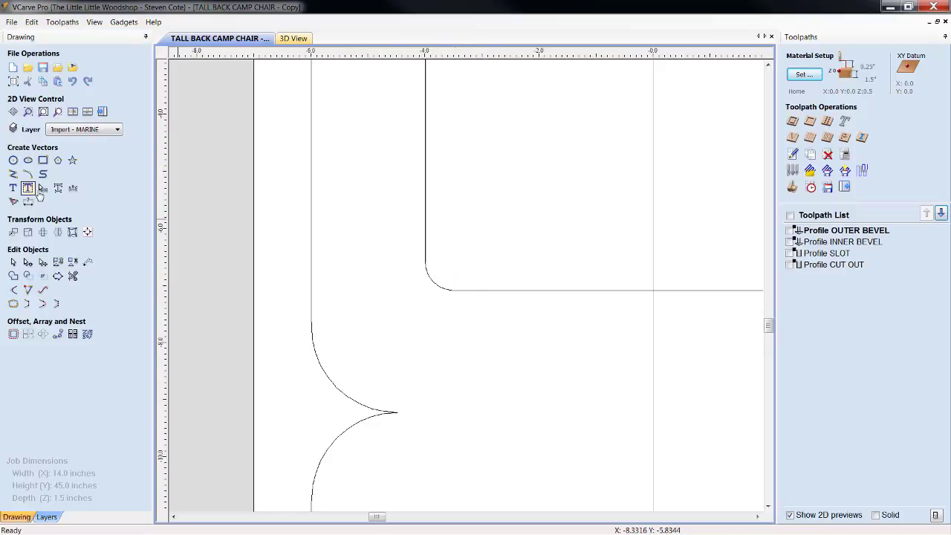
{"action": "left_click", "coordinate": [28, 203]}
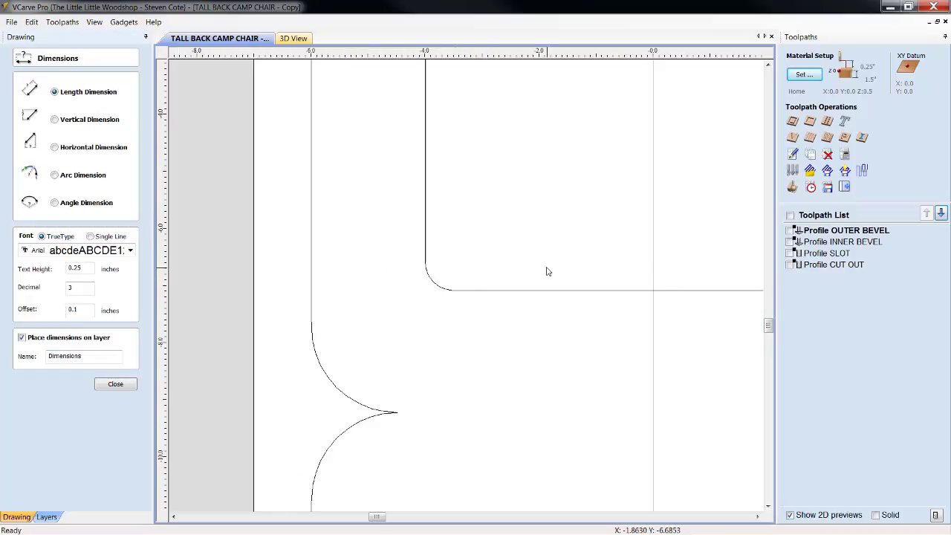
{"action": "left_click", "coordinate": [55, 176]}
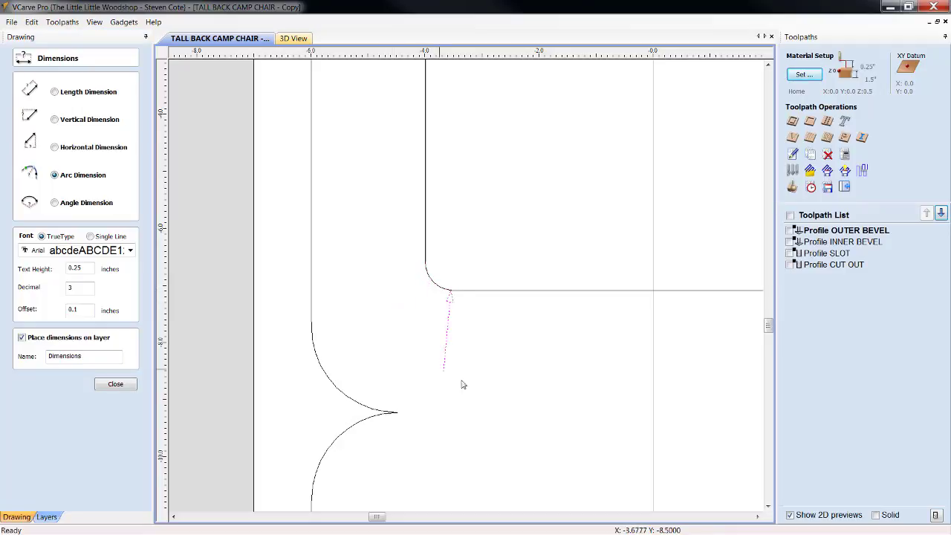
{"action": "left_click", "coordinate": [430, 282]}
{"action": "left_click", "coordinate": [377, 317]}
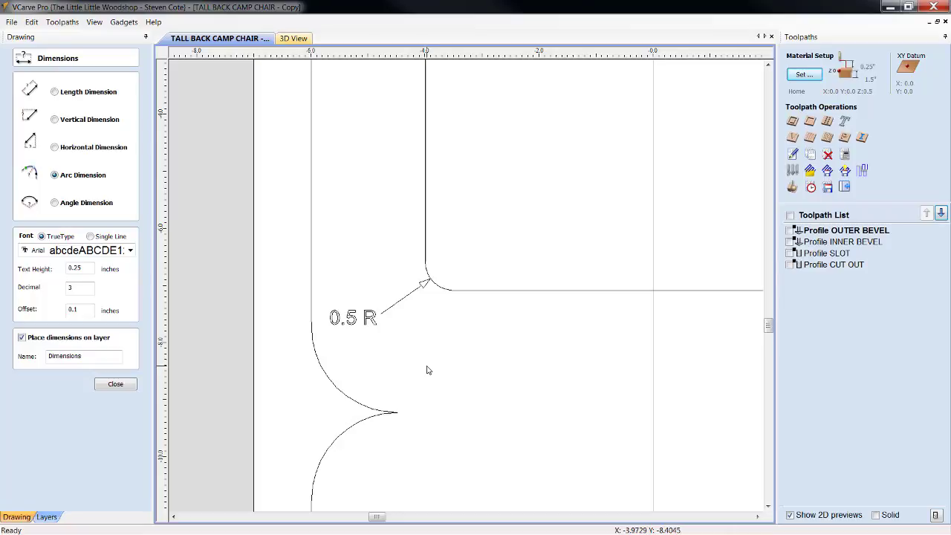
{"action": "left_click", "coordinate": [116, 385]}
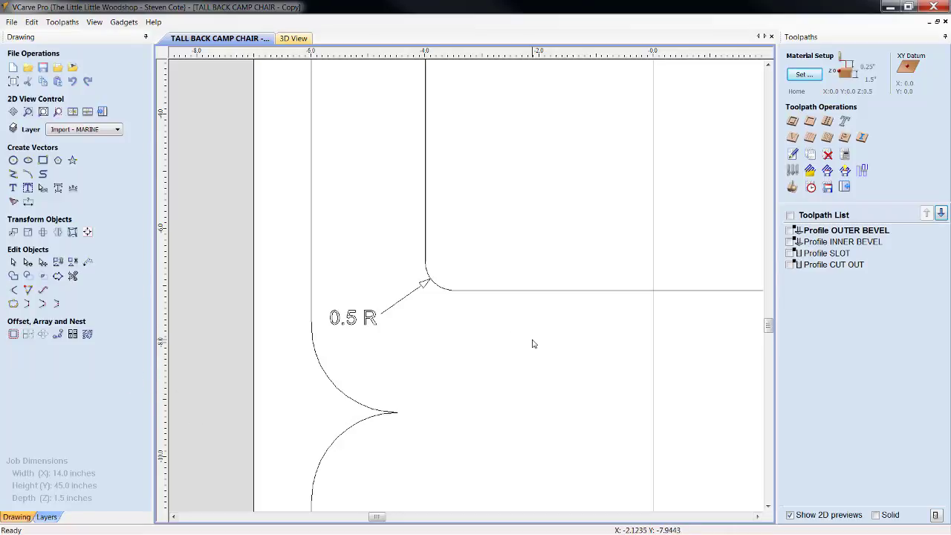
Zoom out and pan around the chair back to review all four 0.5 R corner labels.
{"action": "scroll", "coordinate": [532, 344], "scroll_direction": "down", "scroll_amount": 5}
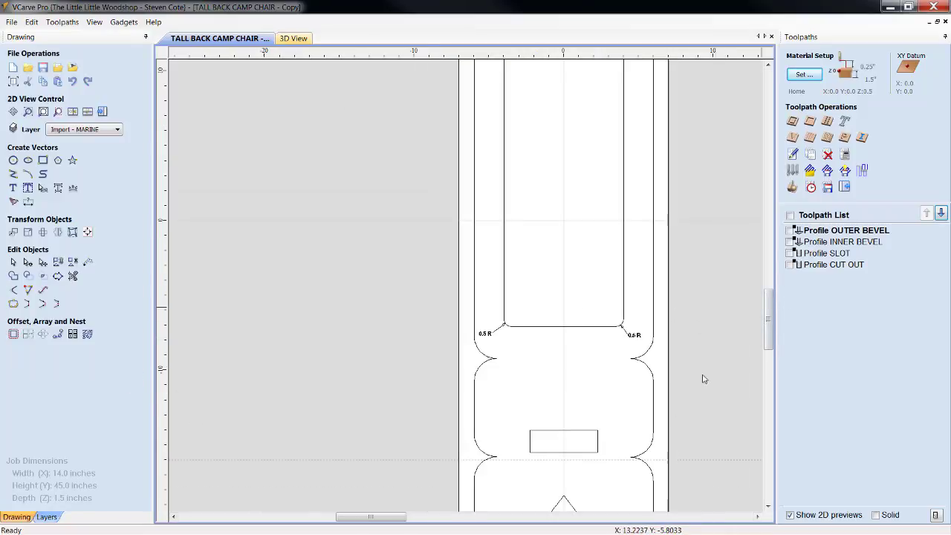
{"action": "left_click", "coordinate": [758, 516]}
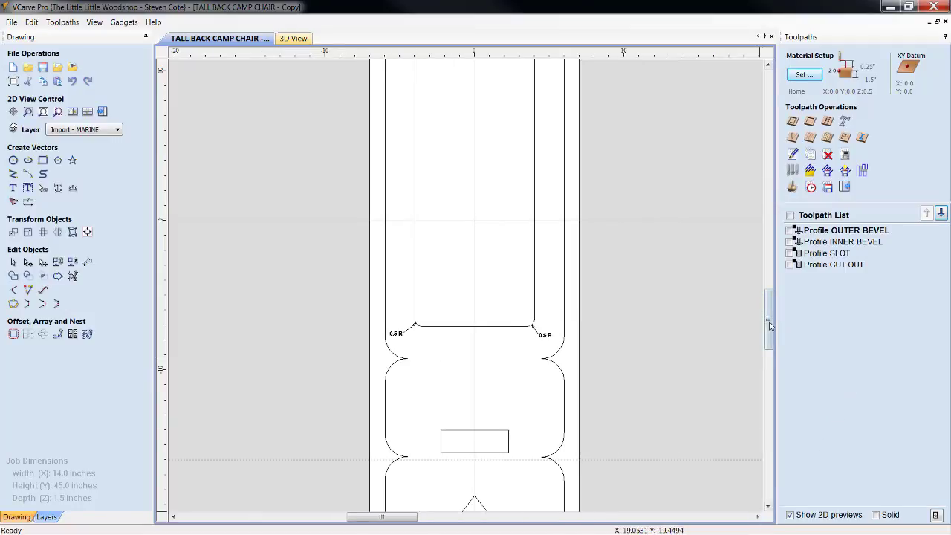
{"action": "left_click_drag", "start_coordinate": [768, 319], "coordinate": [768, 286]}
{"action": "scroll", "coordinate": [620, 261], "scroll_direction": "down", "scroll_amount": 3}
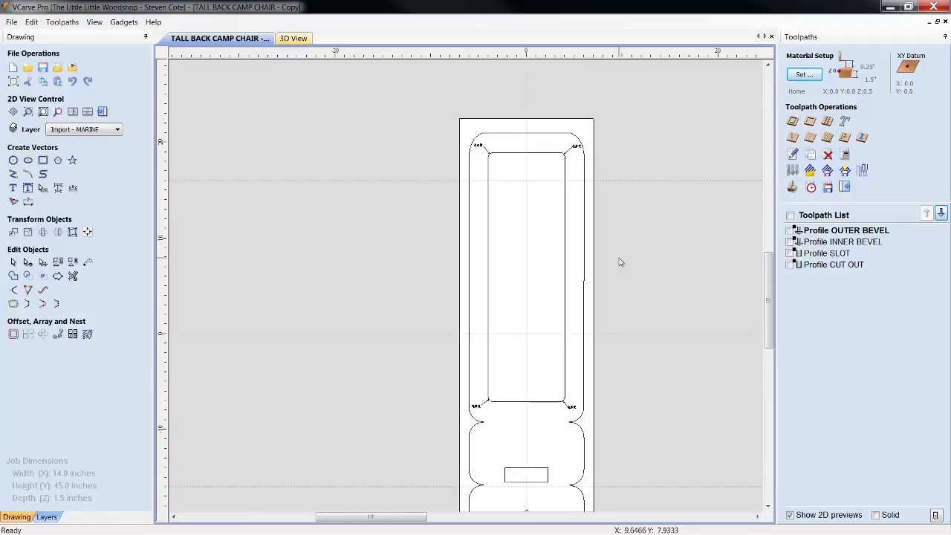
{"action": "scroll", "coordinate": [621, 261], "scroll_direction": "up", "scroll_amount": 1}
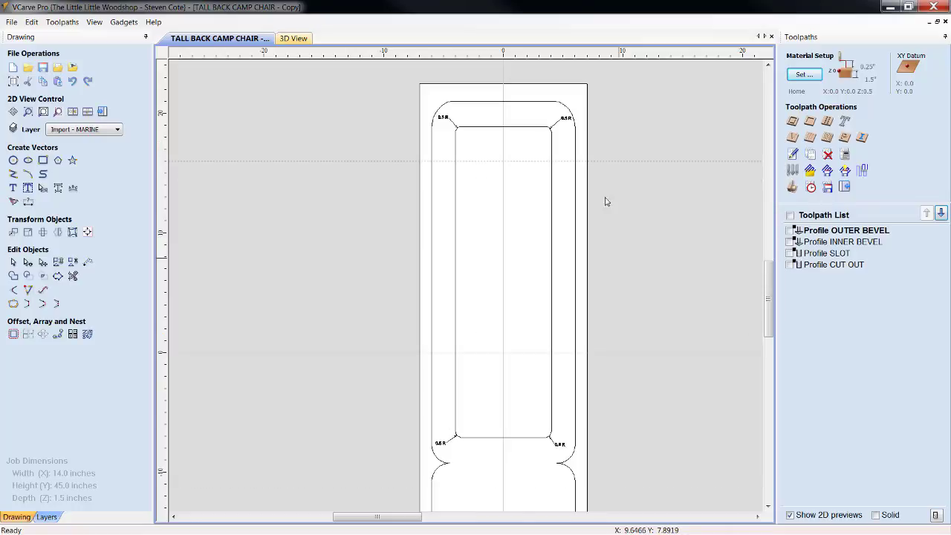
{"action": "left_click", "coordinate": [768, 507]}
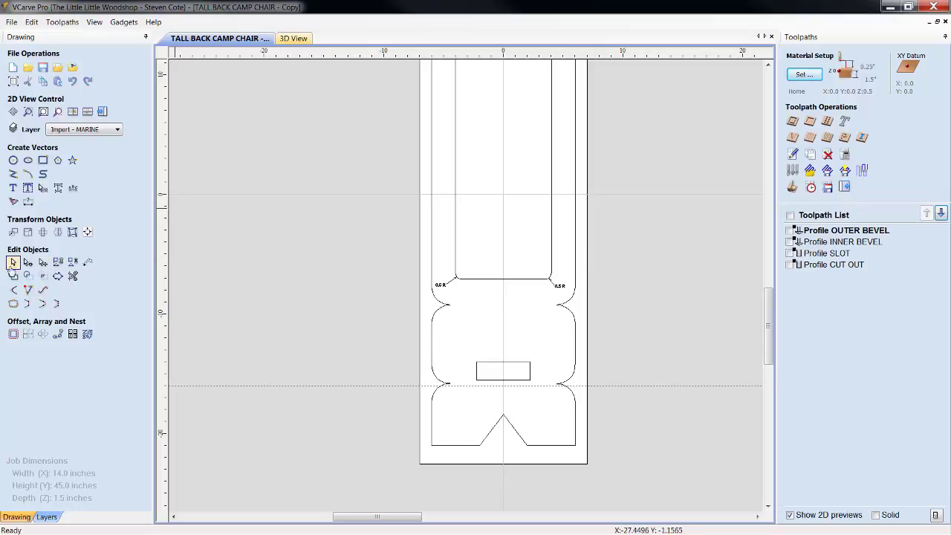
Add 1.5 R arc dimensions to the two right-side waist curves.
{"action": "left_click", "coordinate": [27, 202]}
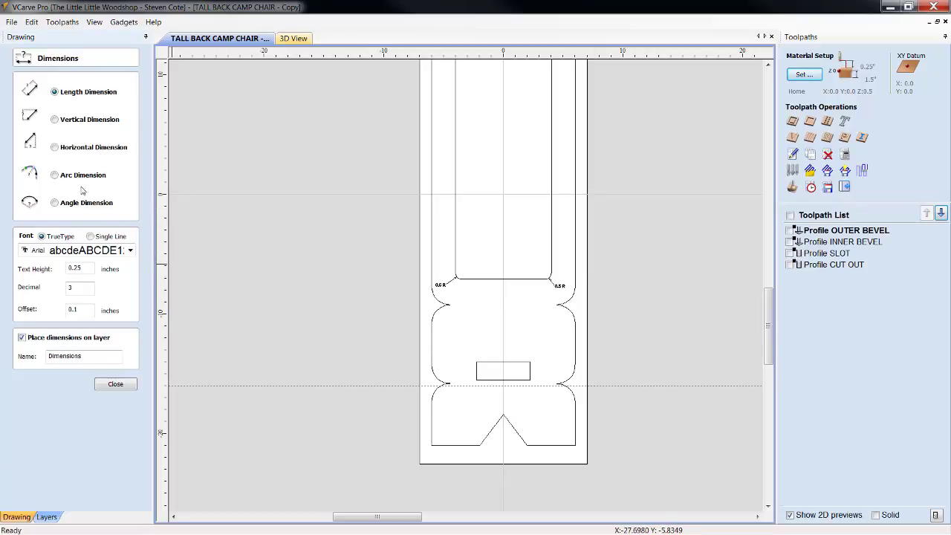
{"action": "left_click", "coordinate": [54, 174]}
{"action": "scroll", "coordinate": [557, 329], "scroll_direction": "up", "scroll_amount": 3}
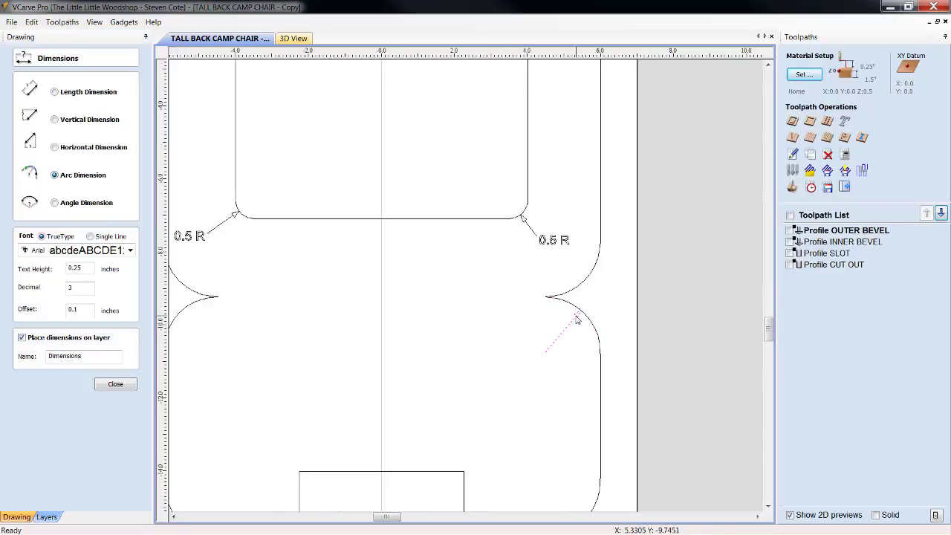
{"action": "left_click", "coordinate": [558, 336]}
{"action": "left_click", "coordinate": [556, 347]}
{"action": "left_click", "coordinate": [591, 280]}
{"action": "left_click", "coordinate": [628, 311]}
{"action": "scroll", "coordinate": [445, 403], "scroll_direction": "down", "scroll_amount": 3}
{"action": "scroll", "coordinate": [308, 397], "scroll_direction": "up", "scroll_amount": 4}
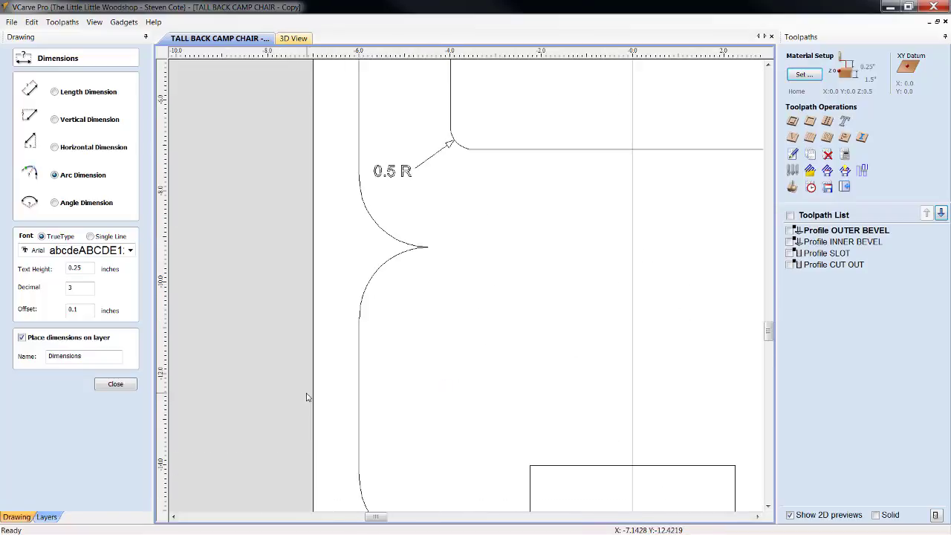
Dimension the two left-side waist curves as 1.5 R, re-placing the upper label after undos.
{"action": "left_click", "coordinate": [393, 261]}
{"action": "left_click", "coordinate": [402, 295]}
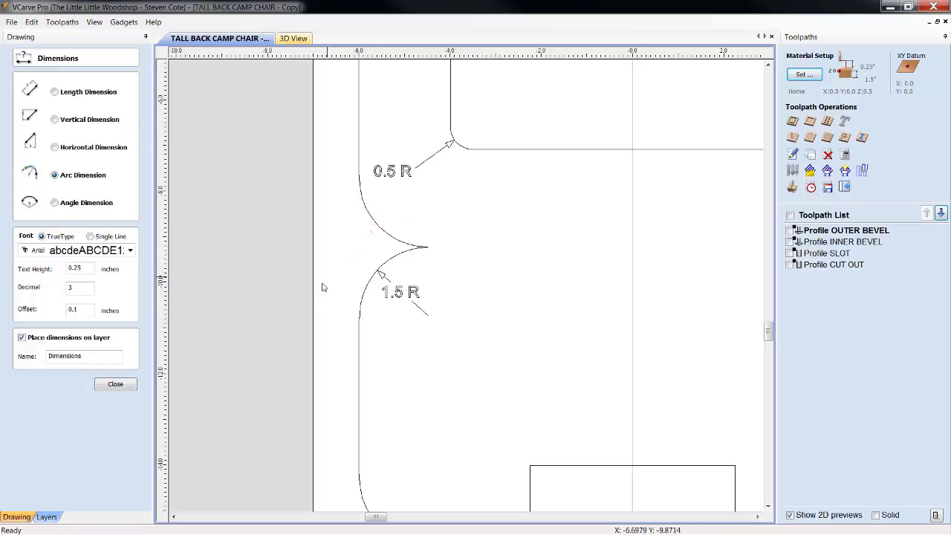
{"action": "left_click", "coordinate": [356, 257]}
{"action": "left_click", "coordinate": [335, 263]}
{"action": "key", "text": "ctrl+z"}
{"action": "left_click", "coordinate": [343, 251]}
{"action": "key", "text": "ctrl+z"}
{"action": "left_click", "coordinate": [362, 240]}
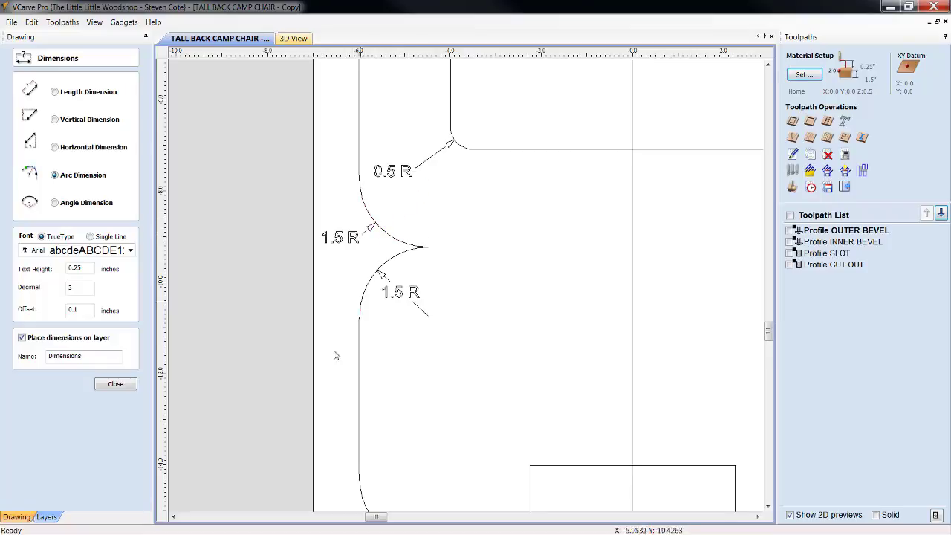
{"action": "scroll", "coordinate": [599, 337], "scroll_direction": "down", "scroll_amount": 3}
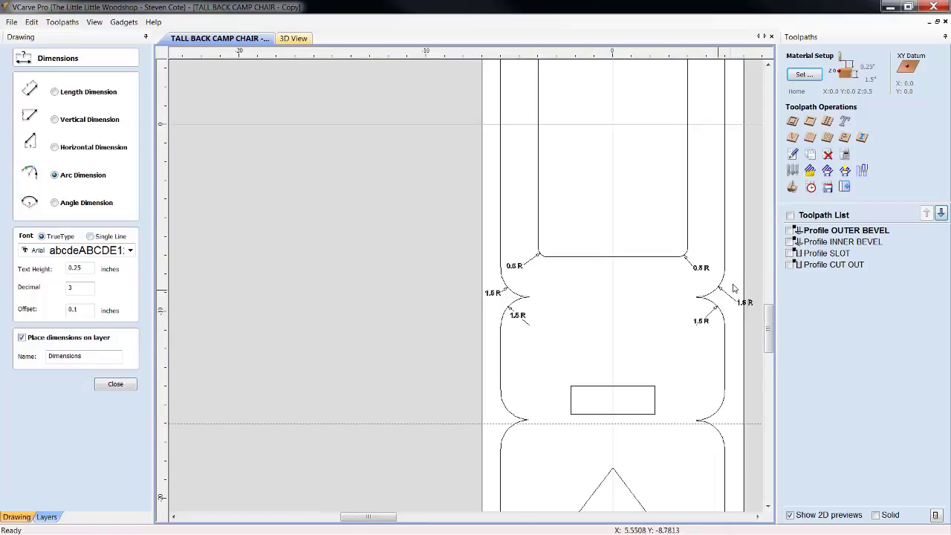
Add a length dimension across the chair back's top, which reads 11.964, and inspect it.
{"action": "left_click_drag", "start_coordinate": [770, 329], "coordinate": [769, 279]}
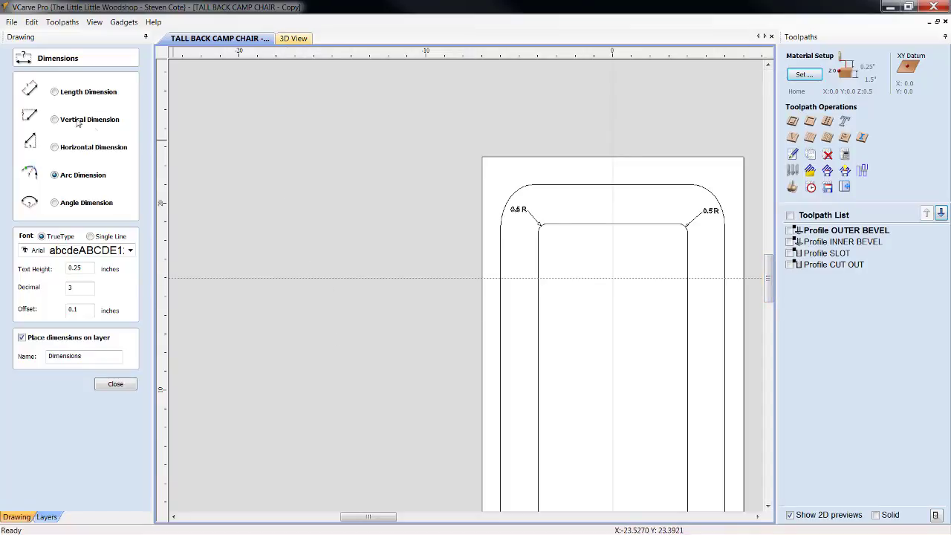
{"action": "left_click", "coordinate": [54, 92]}
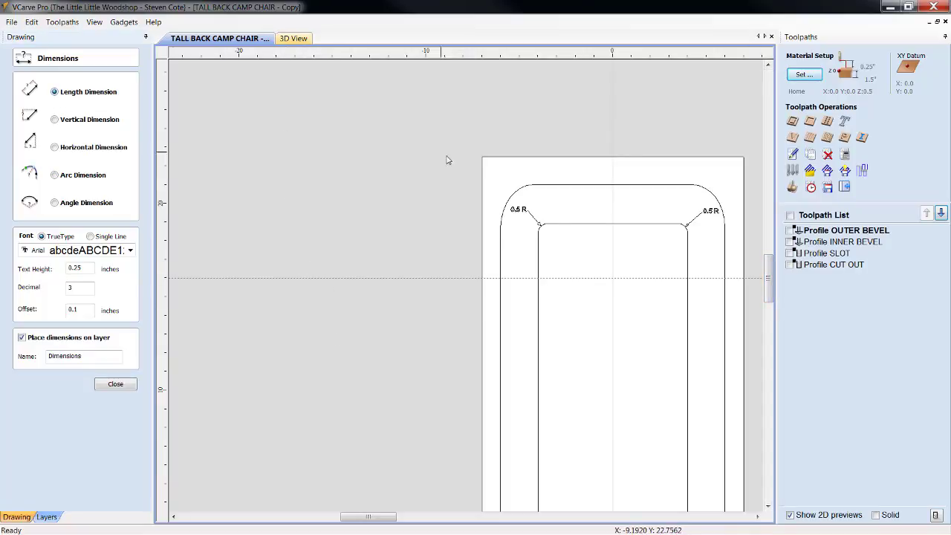
{"action": "left_click", "coordinate": [501, 259]}
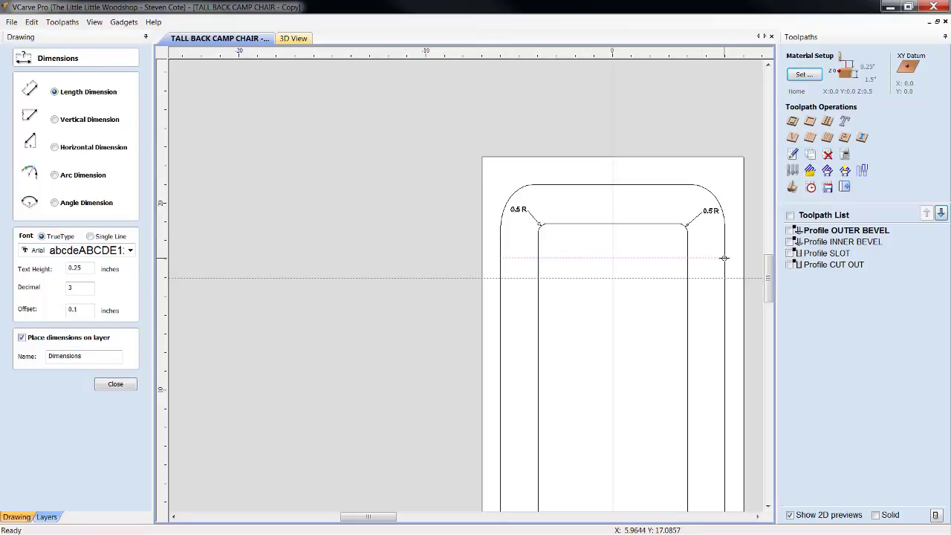
{"action": "left_click", "coordinate": [724, 258]}
{"action": "left_click", "coordinate": [711, 171]}
{"action": "scroll", "coordinate": [617, 171], "scroll_direction": "up", "scroll_amount": 1}
{"action": "scroll", "coordinate": [591, 173], "scroll_direction": "up", "scroll_amount": 1}
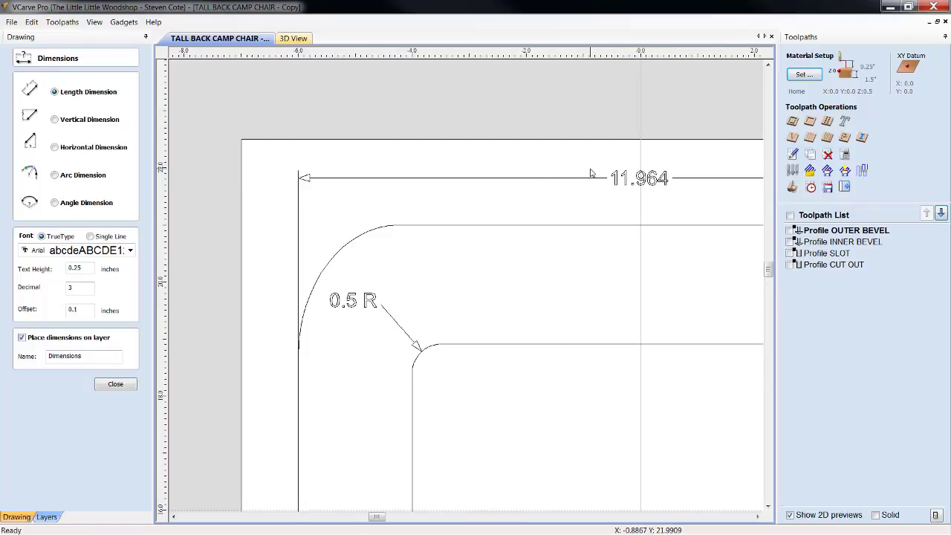
{"action": "left_click", "coordinate": [758, 517]}
{"action": "left_click", "coordinate": [757, 517]}
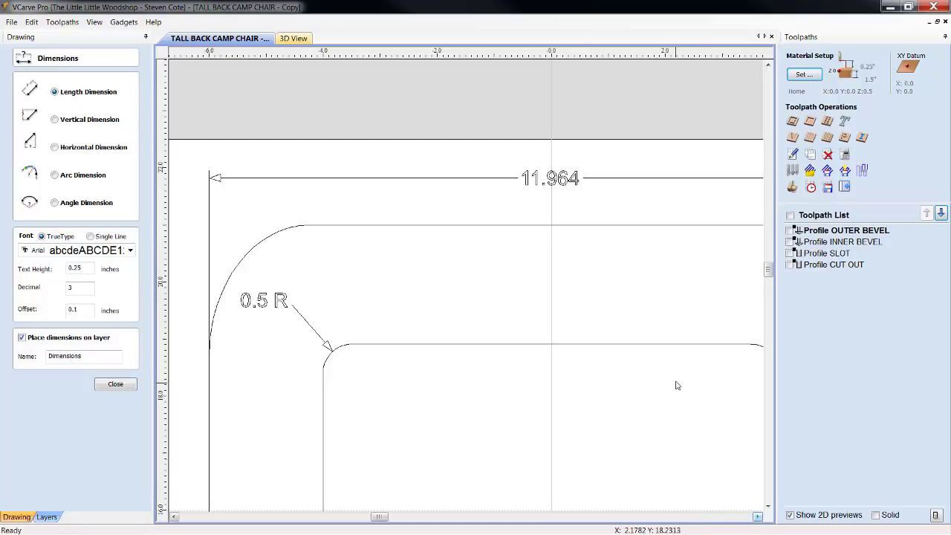
{"action": "scroll", "coordinate": [672, 384], "scroll_direction": "down", "scroll_amount": 2}
{"action": "left_click", "coordinate": [756, 516]}
{"action": "left_click", "coordinate": [757, 516]}
{"action": "scroll", "coordinate": [512, 297], "scroll_direction": "up", "scroll_amount": 1}
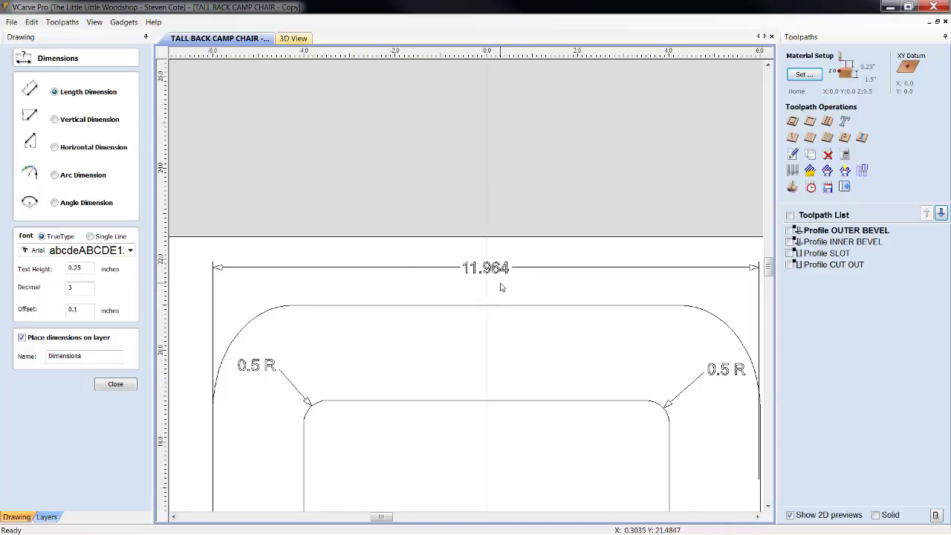
Replace the 11.964 dimension with a 12.0 overall width dimension above the top.
{"action": "key", "text": "ctrl+z"}
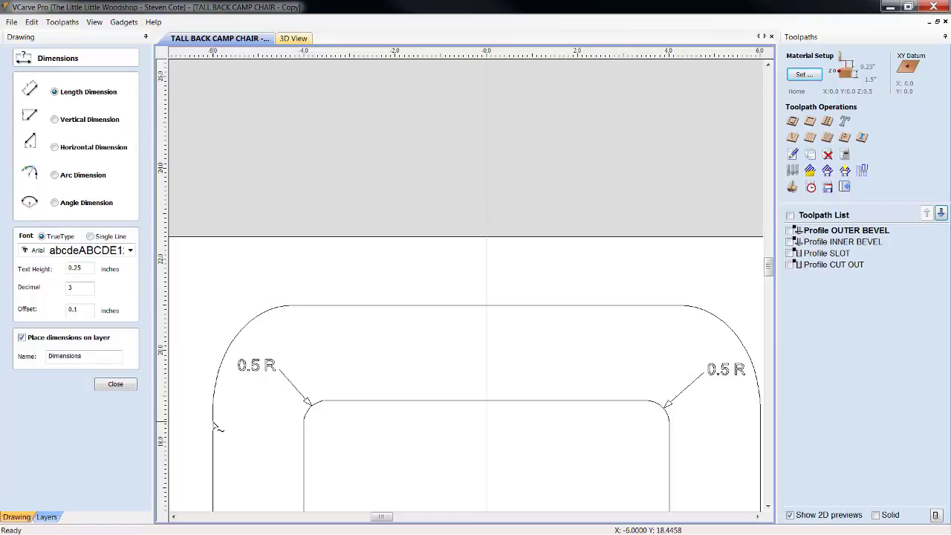
{"action": "left_click", "coordinate": [214, 422]}
{"action": "left_click", "coordinate": [760, 421]}
{"action": "left_click", "coordinate": [743, 272]}
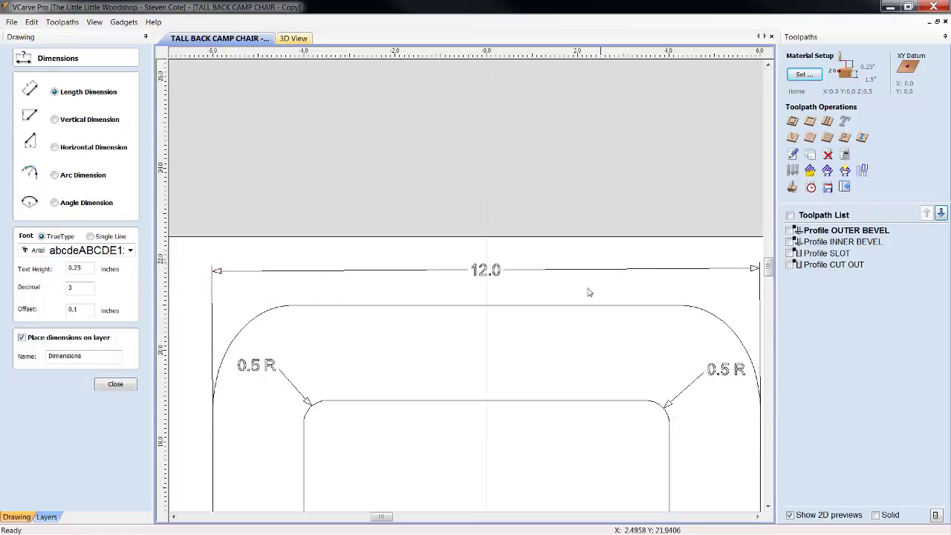
{"action": "left_click", "coordinate": [113, 392]}
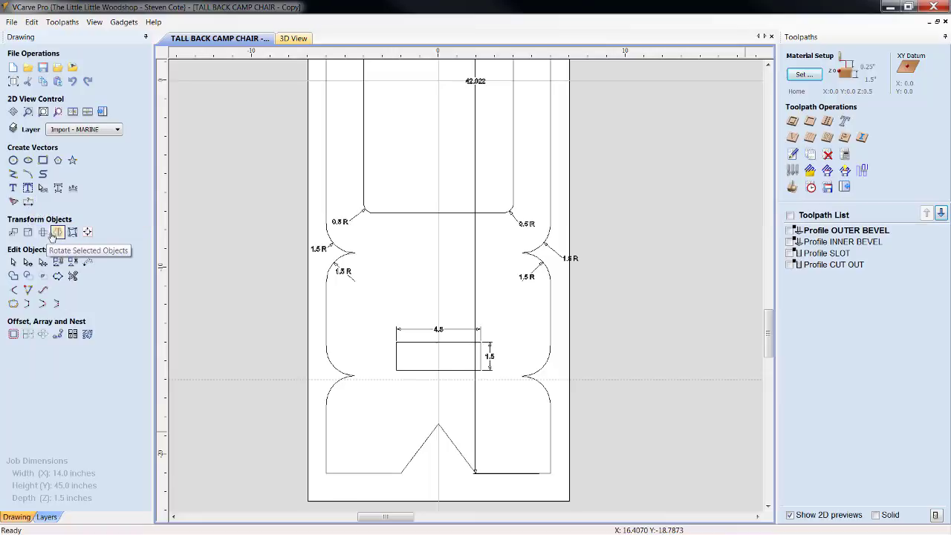
Reopen the dimensioning options with Angle Dimension selected.
{"action": "left_click", "coordinate": [28, 202]}
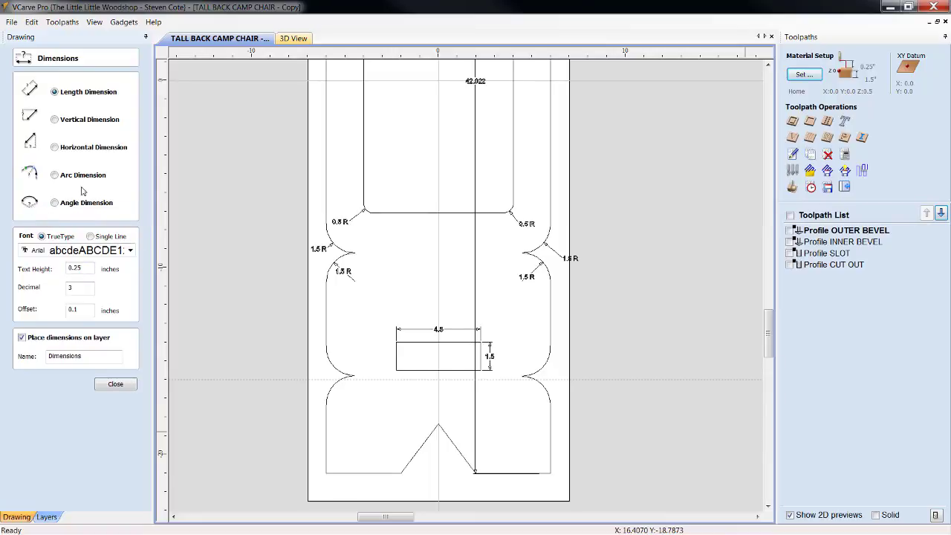
{"action": "left_click", "coordinate": [54, 203]}
Add a 37.3° angle dimension at the V-notch apex on the chair back's bottom edge.
{"action": "left_click_drag", "start_coordinate": [770, 321], "coordinate": [770, 354]}
{"action": "scroll", "coordinate": [439, 242], "scroll_direction": "up", "scroll_amount": 5}
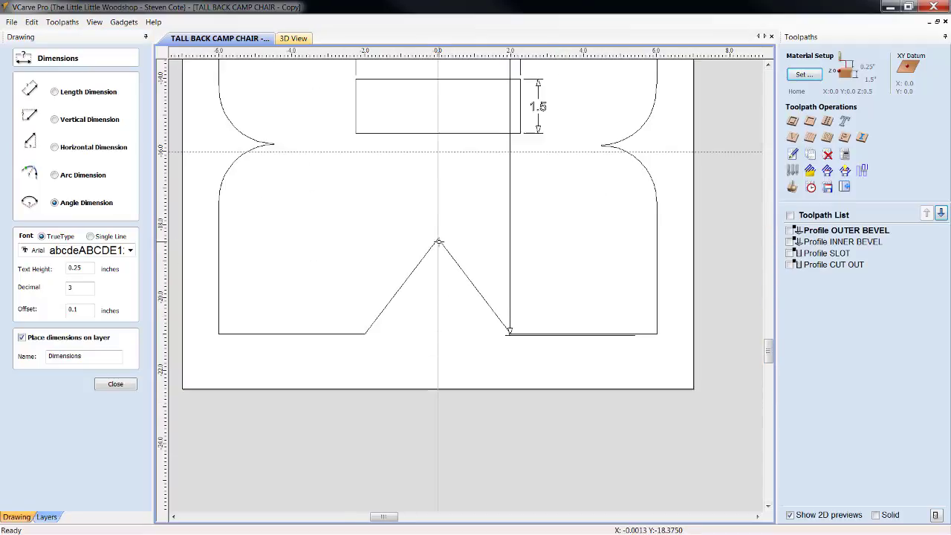
{"action": "left_click", "coordinate": [769, 507]}
{"action": "left_click", "coordinate": [769, 507]}
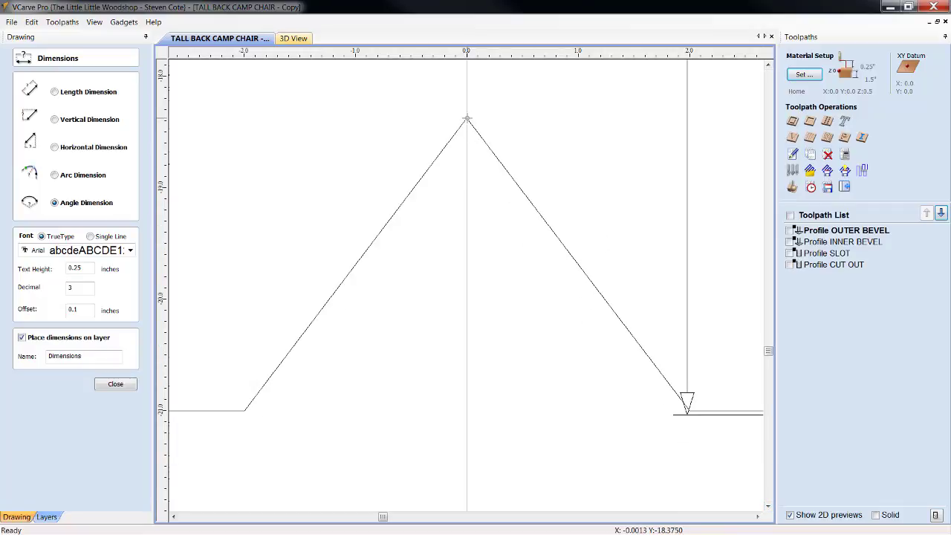
{"action": "left_click", "coordinate": [464, 139]}
{"action": "left_click", "coordinate": [664, 408]}
{"action": "left_click", "coordinate": [245, 410]}
{"action": "left_click", "coordinate": [466, 375]}
{"action": "left_click", "coordinate": [466, 370]}
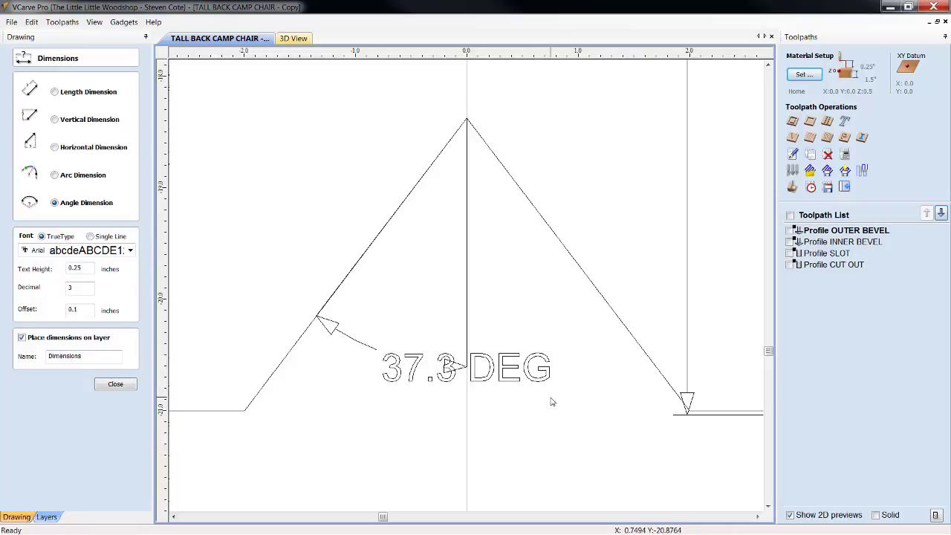
{"action": "scroll", "coordinate": [551, 402], "scroll_direction": "down", "scroll_amount": 2}
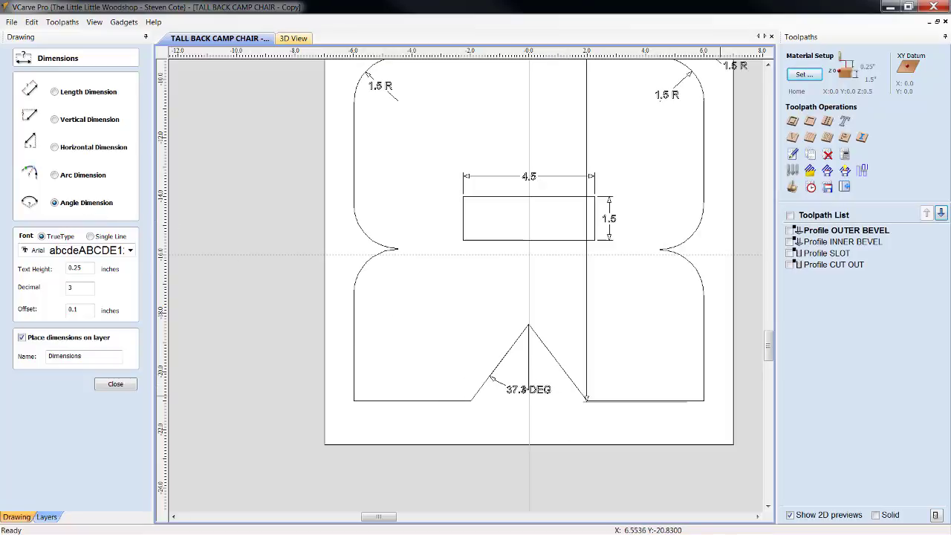
Close the dimension options and bring up the CAMP CHAIR BOTTOM LARGE drawing, panning to its left side.
{"action": "scroll", "coordinate": [323, 106], "scroll_direction": "up", "scroll_amount": 2}
{"action": "scroll", "coordinate": [322, 106], "scroll_direction": "down", "scroll_amount": 1}
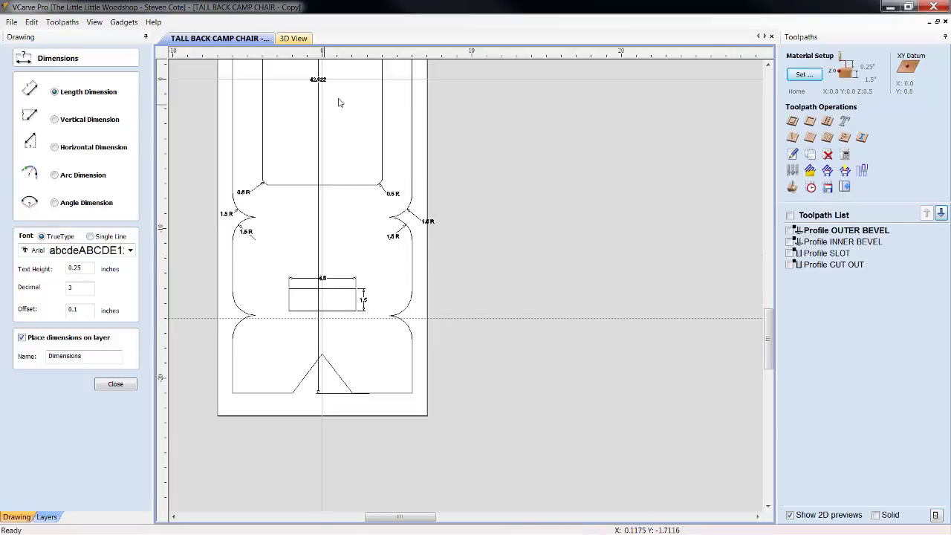
{"action": "left_click", "coordinate": [769, 65]}
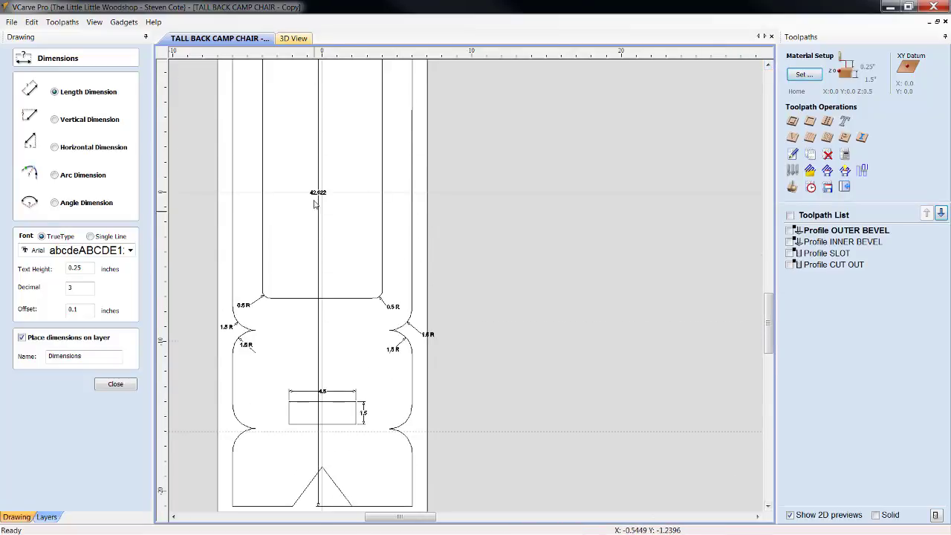
{"action": "scroll", "coordinate": [287, 220], "scroll_direction": "up", "scroll_amount": 4}
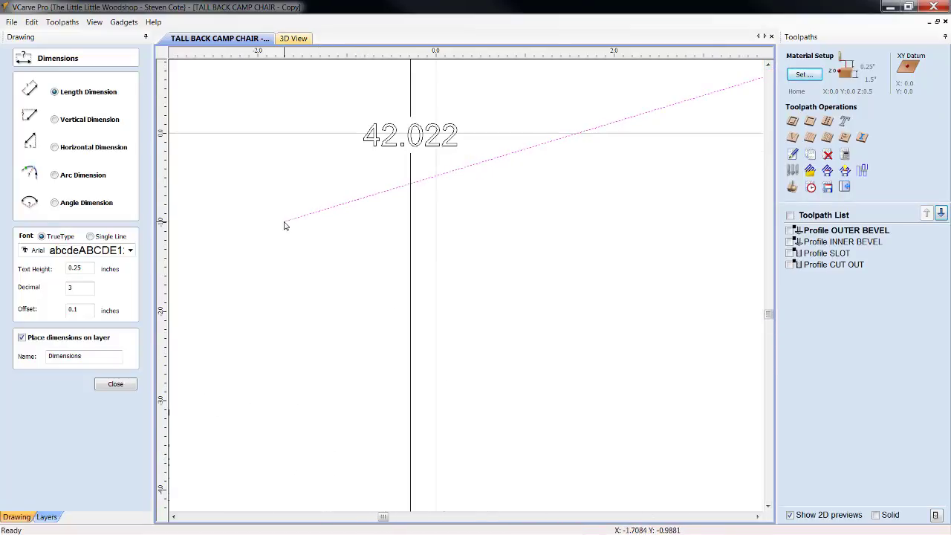
{"action": "left_click", "coordinate": [115, 384]}
{"action": "scroll", "coordinate": [314, 185], "scroll_direction": "down", "scroll_amount": 2}
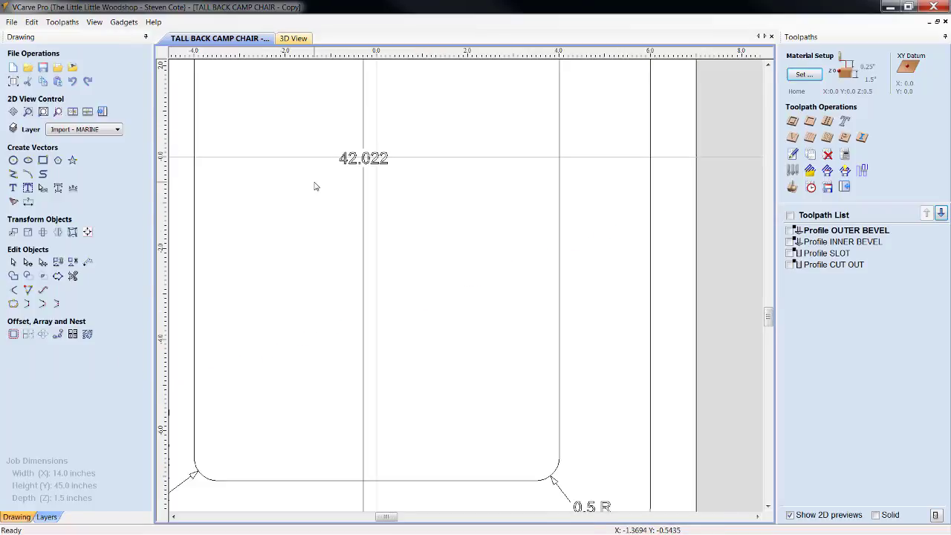
{"action": "left_click", "coordinate": [173, 516]}
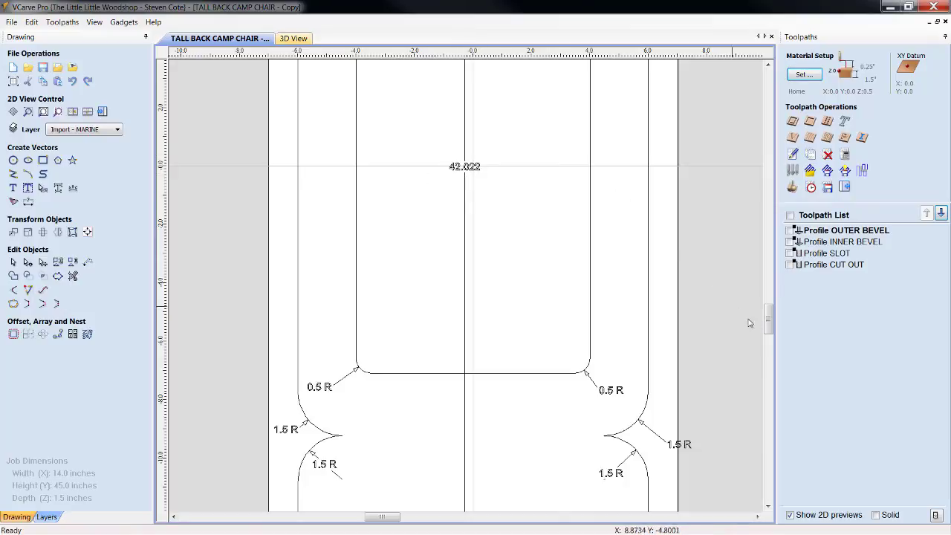
{"action": "left_click_drag", "start_coordinate": [769, 319], "coordinate": [586, 271]}
{"action": "scroll", "coordinate": [524, 254], "scroll_direction": "down", "scroll_amount": 5}
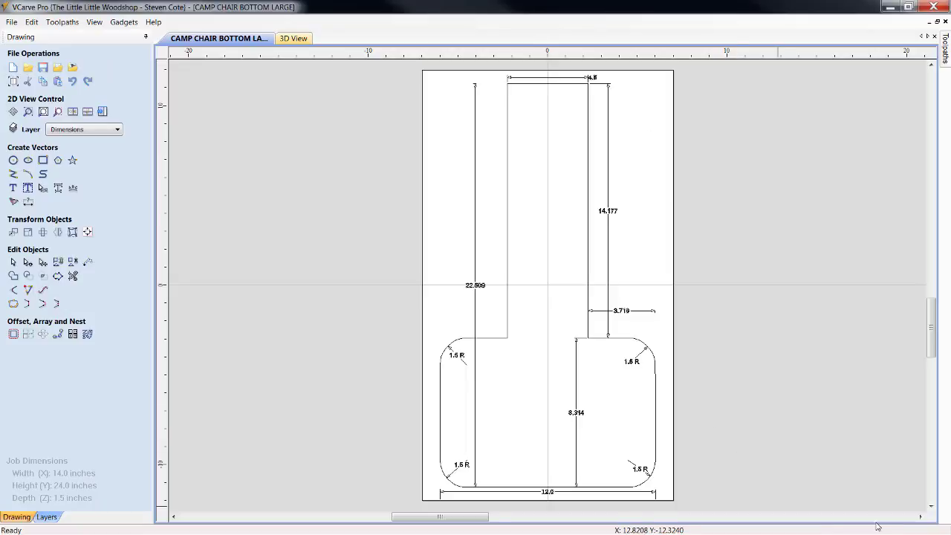
Maximize the chair bottom drawing and pin open the Toolpaths panel showing Profile CUTOUT.
{"action": "left_click", "coordinate": [920, 516]}
{"action": "left_click", "coordinate": [921, 517]}
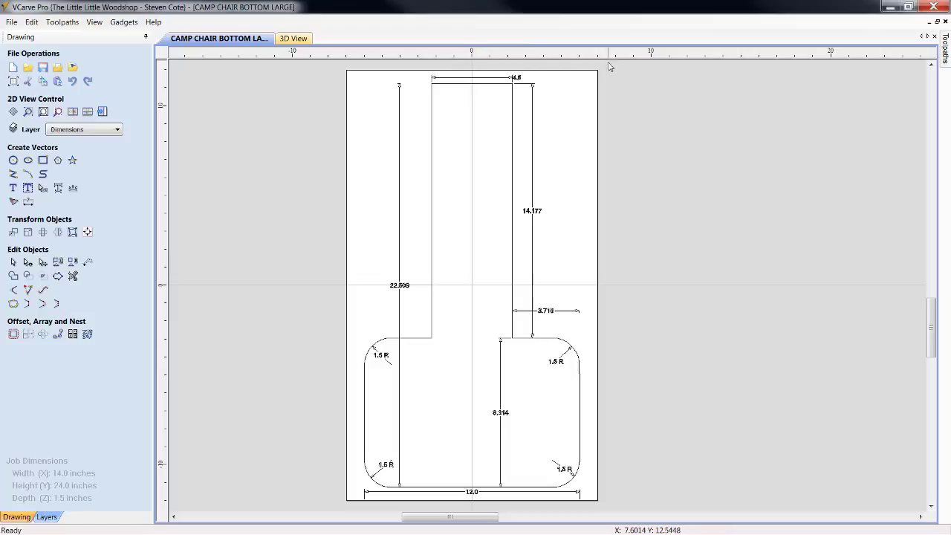
{"action": "left_click", "coordinate": [938, 57]}
{"action": "left_click", "coordinate": [933, 37]}
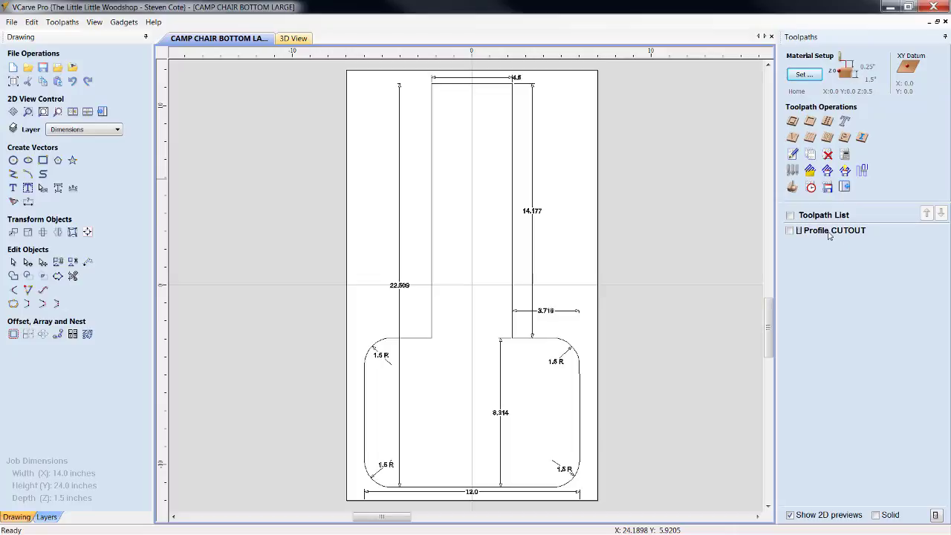
Simulate the Profile CUTOUT toolpath in 3D, then close the preview and unpin the Toolpaths panel.
{"action": "left_click", "coordinate": [792, 187]}
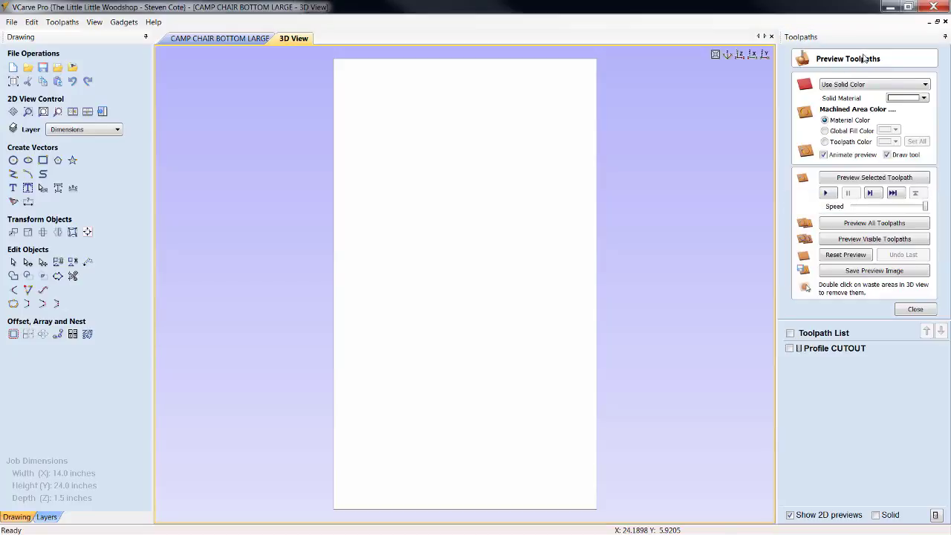
{"action": "left_click", "coordinate": [872, 225]}
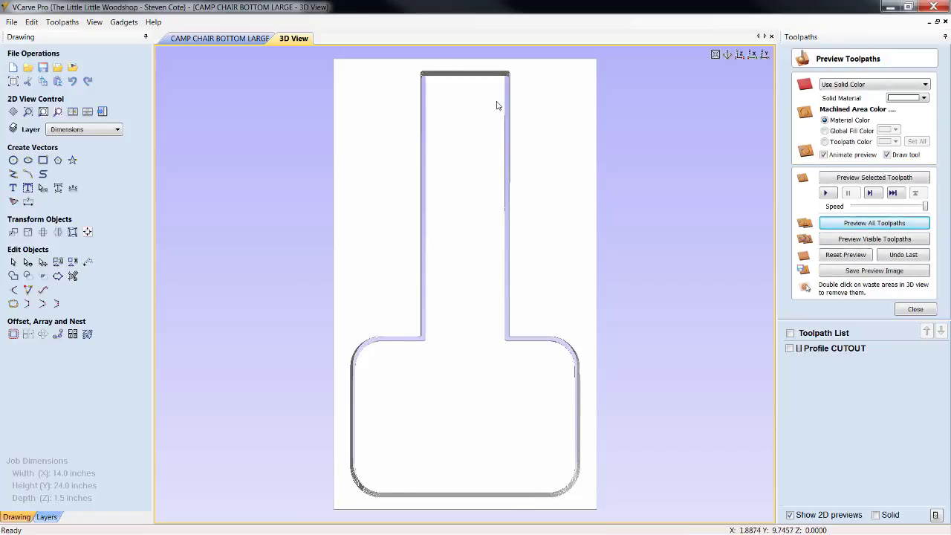
{"action": "left_click", "coordinate": [232, 39]}
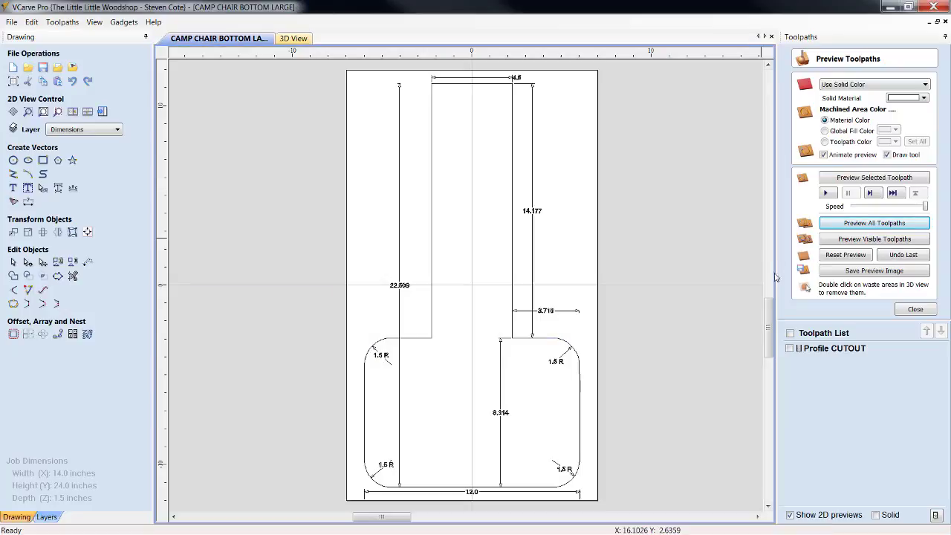
{"action": "left_click", "coordinate": [911, 312]}
{"action": "left_click", "coordinate": [945, 37]}
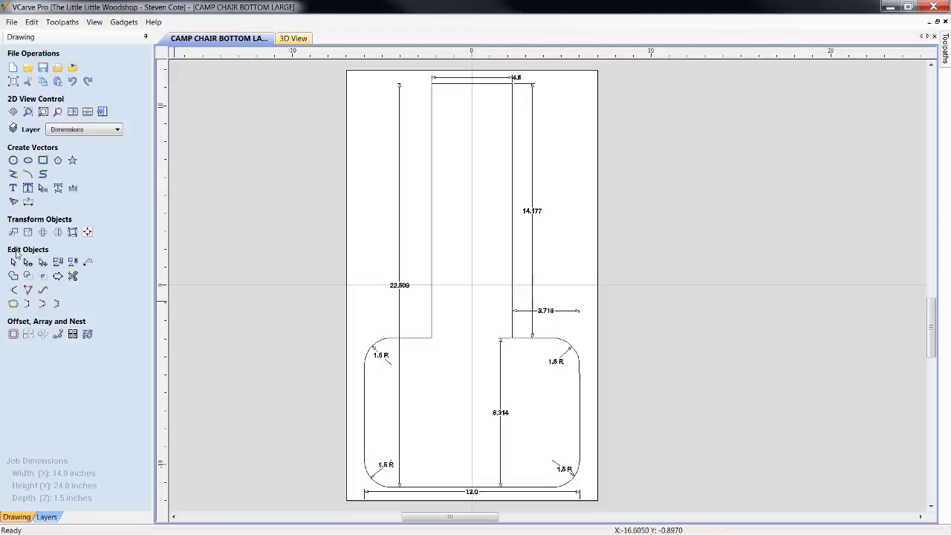
Select the chair bottom outline with all its dimensions and bring up the export options for selected vectors.
{"action": "left_click", "coordinate": [12, 264]}
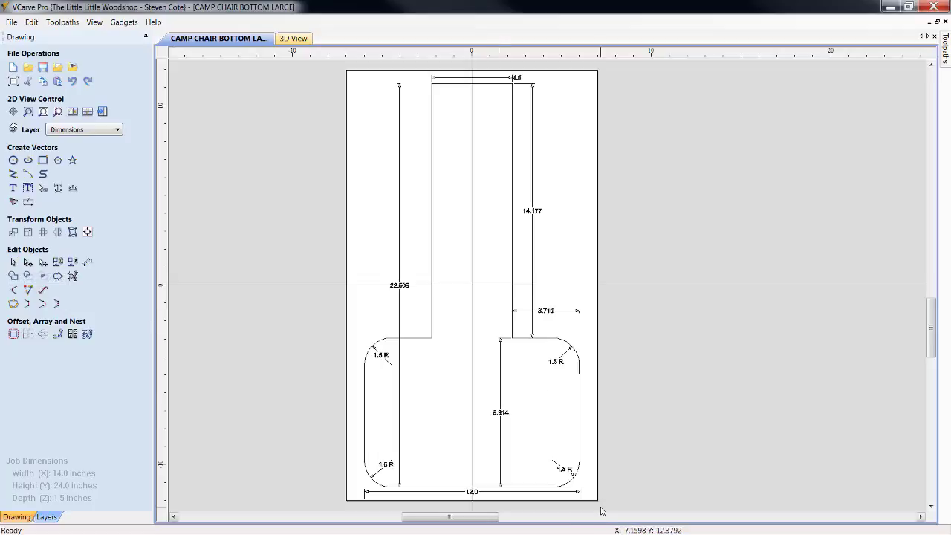
{"action": "left_click_drag", "start_coordinate": [612, 505], "coordinate": [333, 72]}
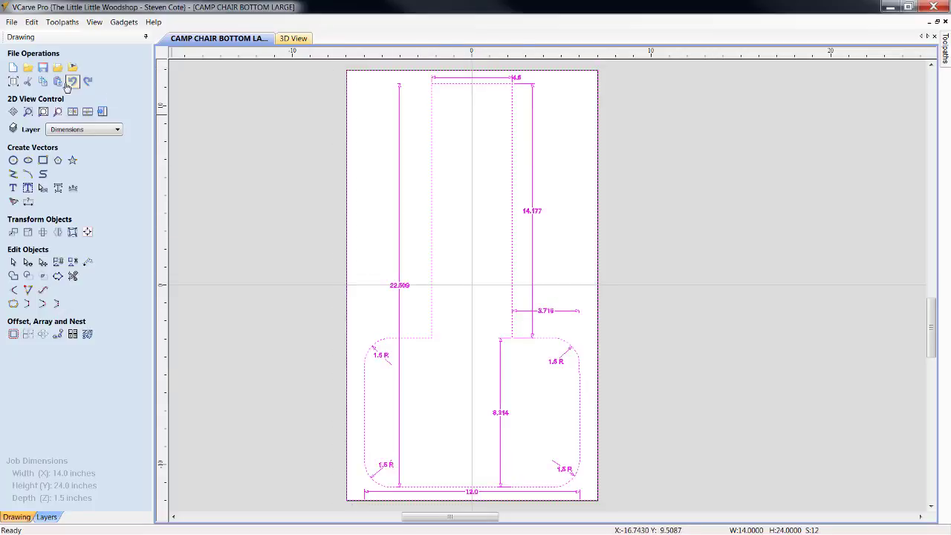
{"action": "left_click", "coordinate": [11, 23]}
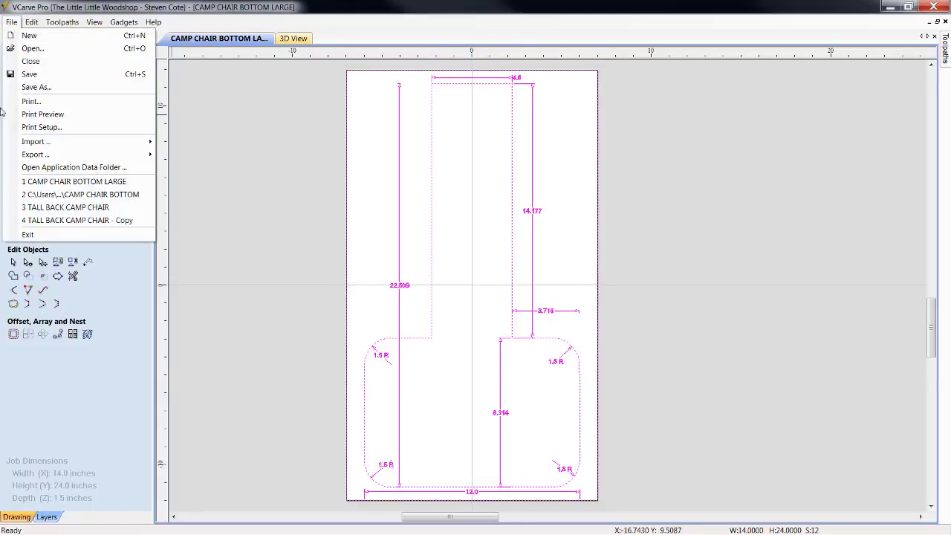
{"action": "mouse_move", "coordinate": [31, 159]}
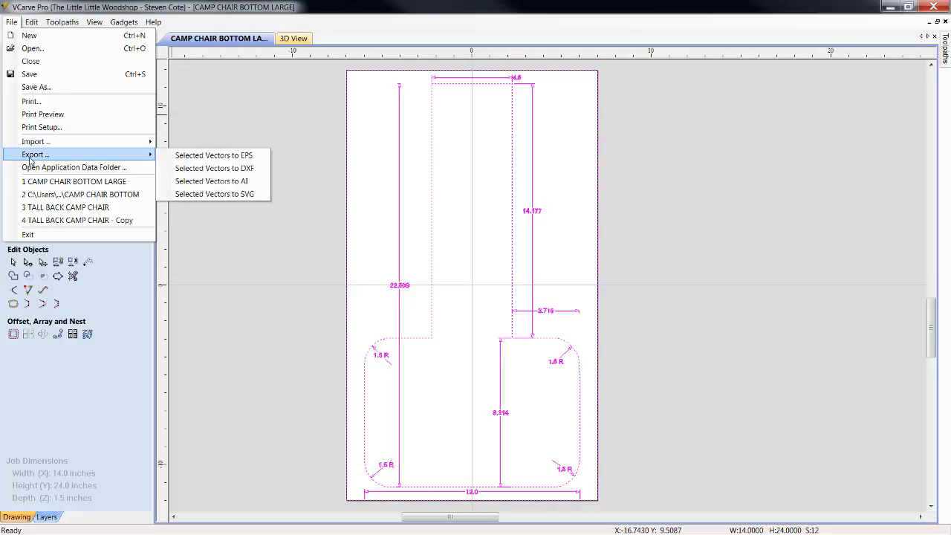
Choose SVG export, point it at My Documents, then cancel since the SVG already exists.
{"action": "left_click", "coordinate": [217, 196]}
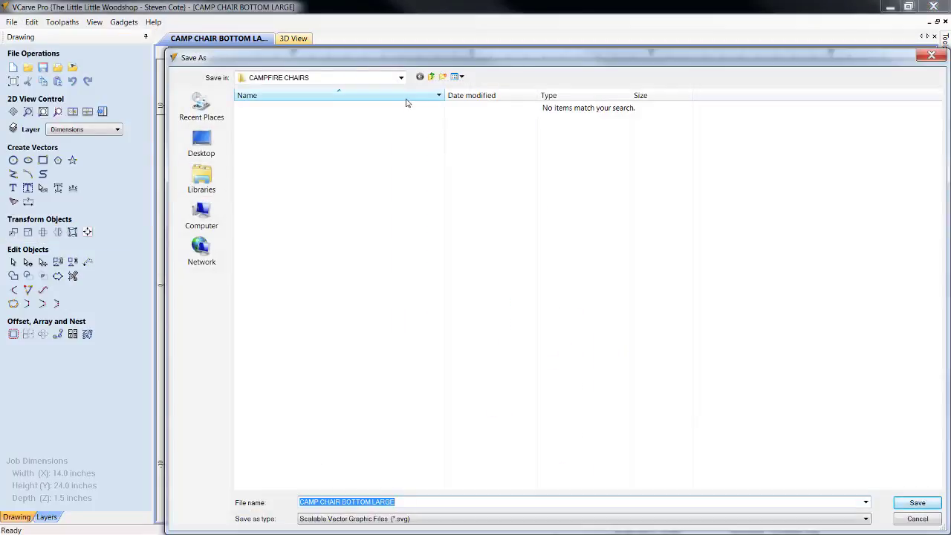
{"action": "left_click", "coordinate": [400, 77]}
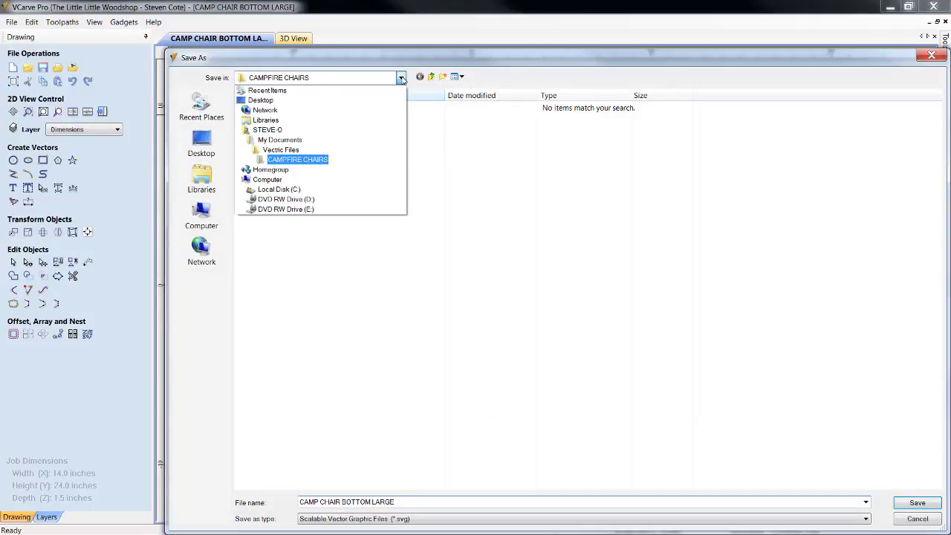
{"action": "left_click", "coordinate": [279, 140]}
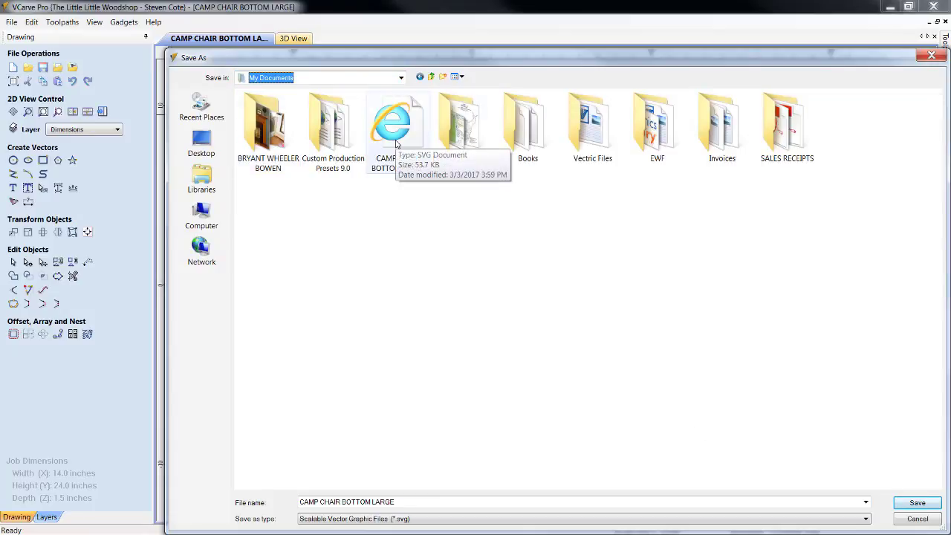
{"action": "left_click", "coordinate": [931, 56]}
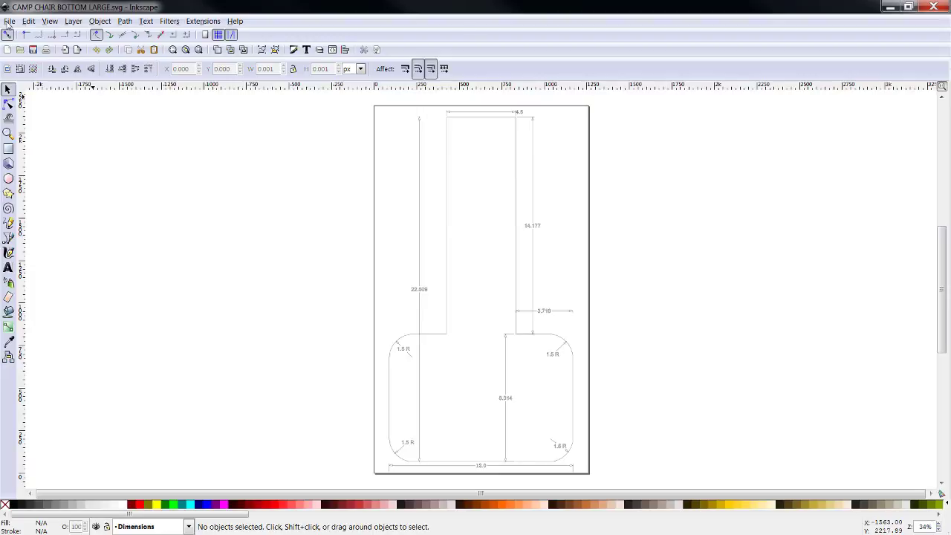
Save the drawing as CAMP CHAIR BOTTOM LARGE.pdf with default PDF options, replacing the existing file.
{"action": "left_click", "coordinate": [9, 22]}
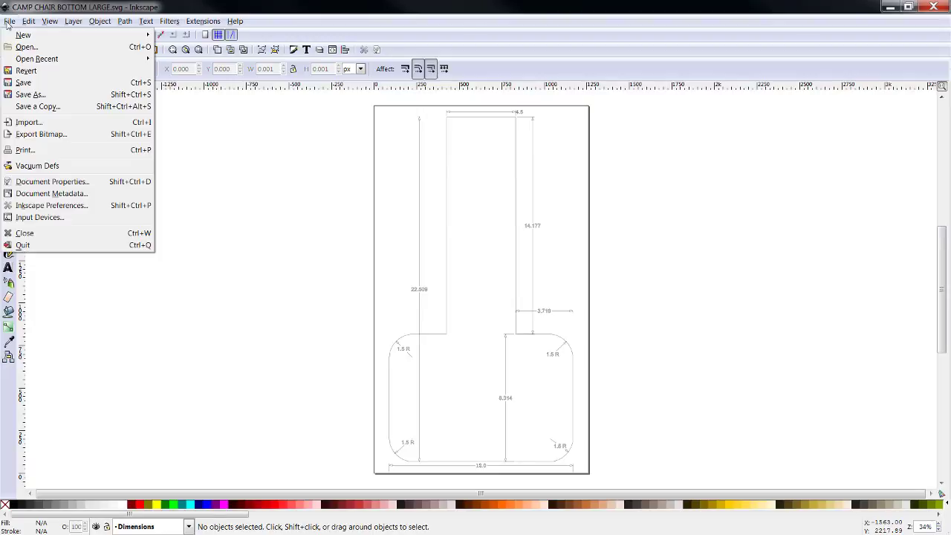
{"action": "left_click", "coordinate": [28, 94]}
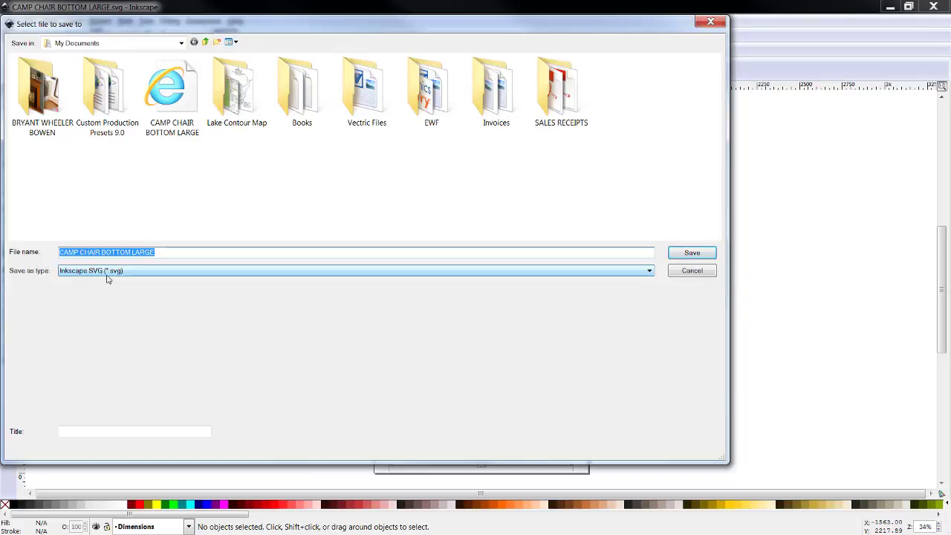
{"action": "left_click", "coordinate": [650, 273]}
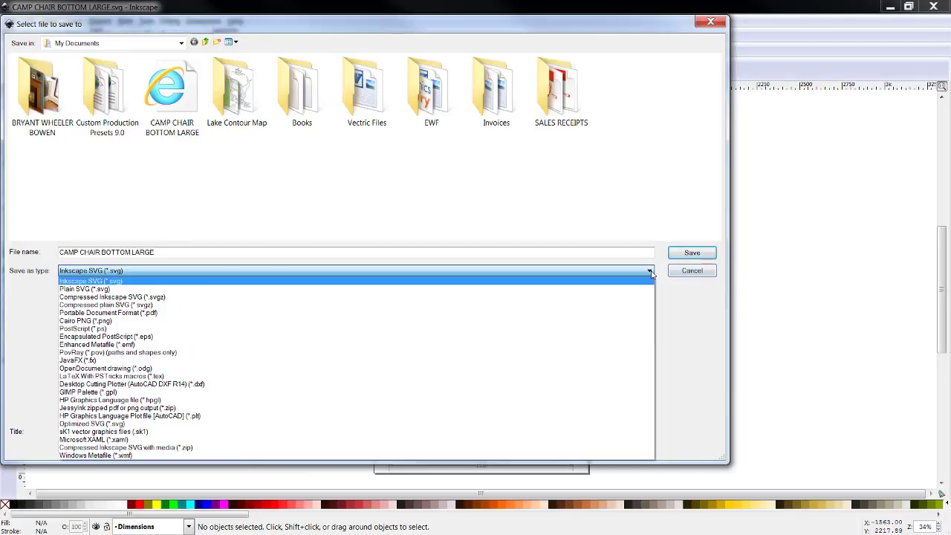
{"action": "left_click", "coordinate": [150, 312]}
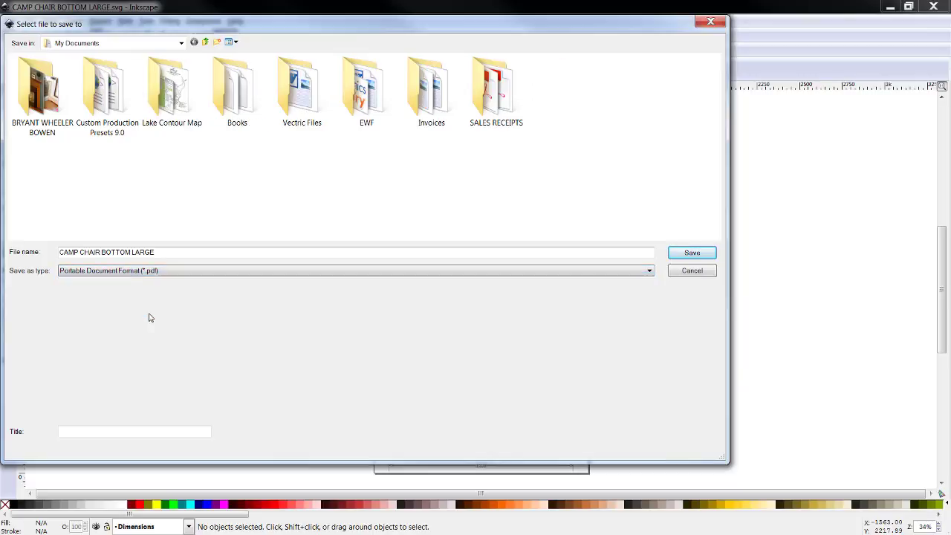
{"action": "left_click", "coordinate": [692, 254]}
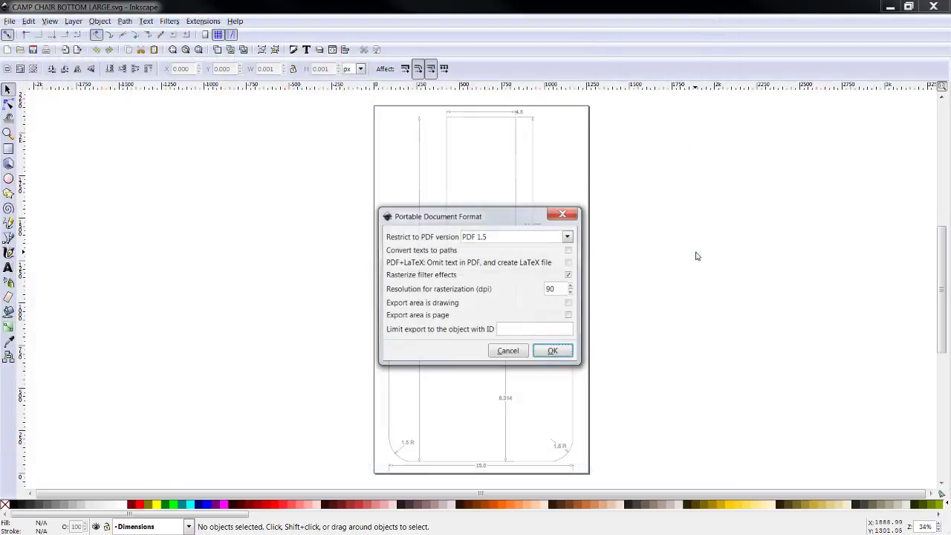
{"action": "left_click", "coordinate": [546, 352]}
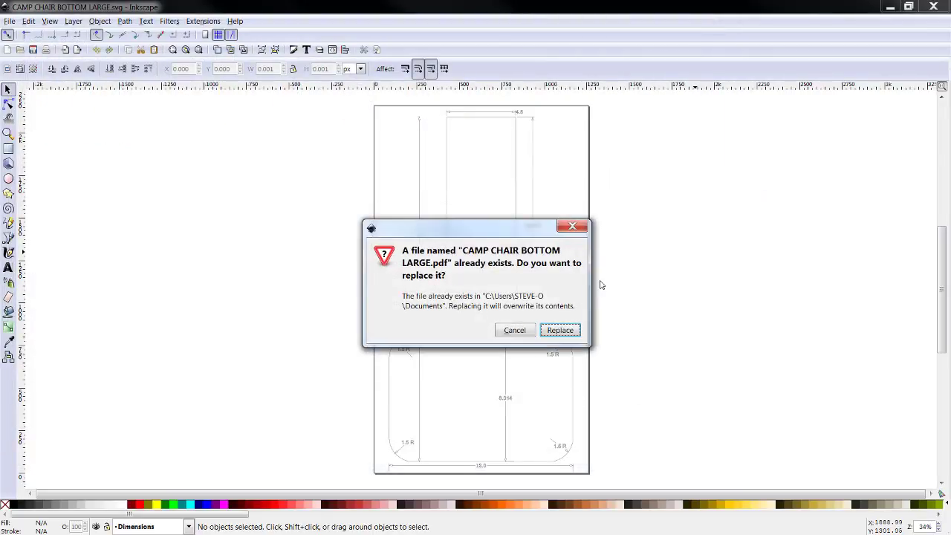
{"action": "left_click", "coordinate": [568, 334]}
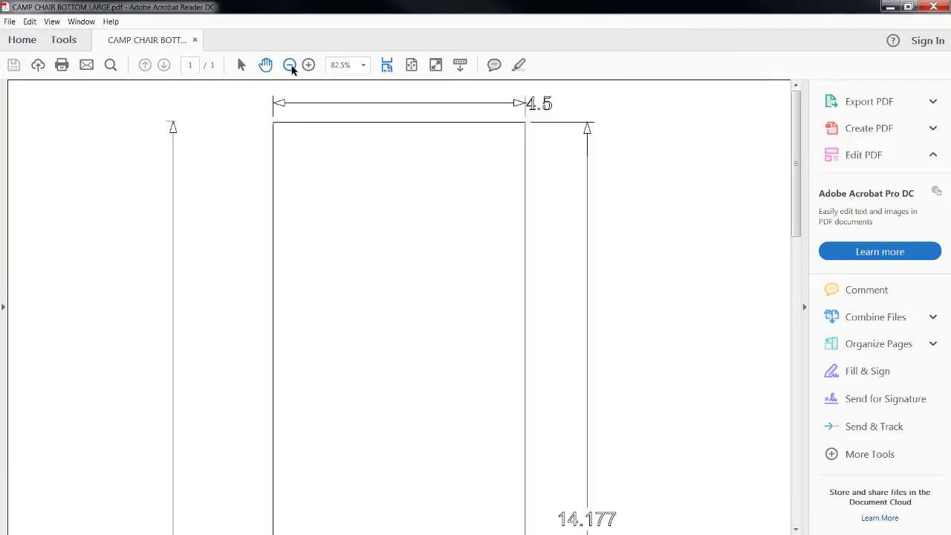
Zoom out to about 27.9% so the whole dimensioned chair bottom page fits.
{"action": "left_click", "coordinate": [290, 65]}
{"action": "left_click", "coordinate": [290, 65]}
{"action": "left_click", "coordinate": [289, 65]}
{"action": "left_click", "coordinate": [289, 65]}
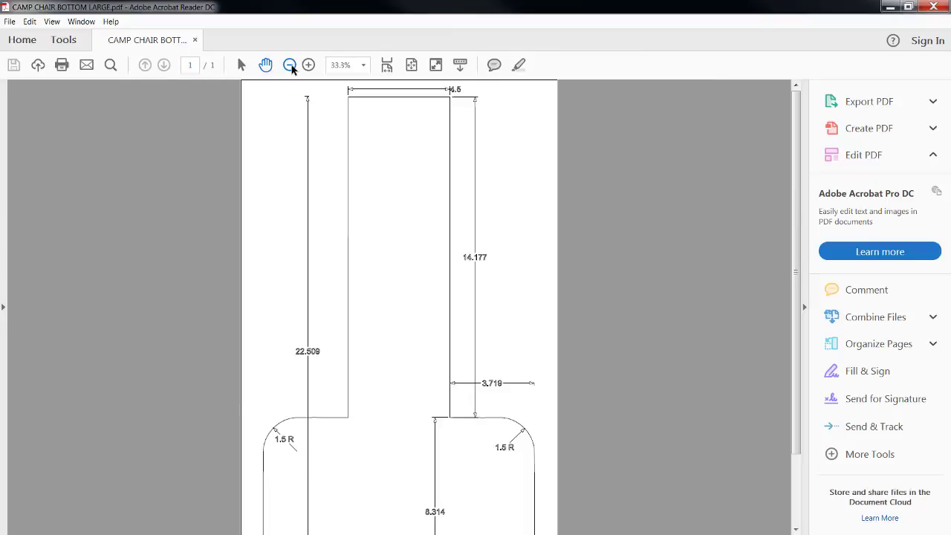
{"action": "left_click", "coordinate": [290, 65]}
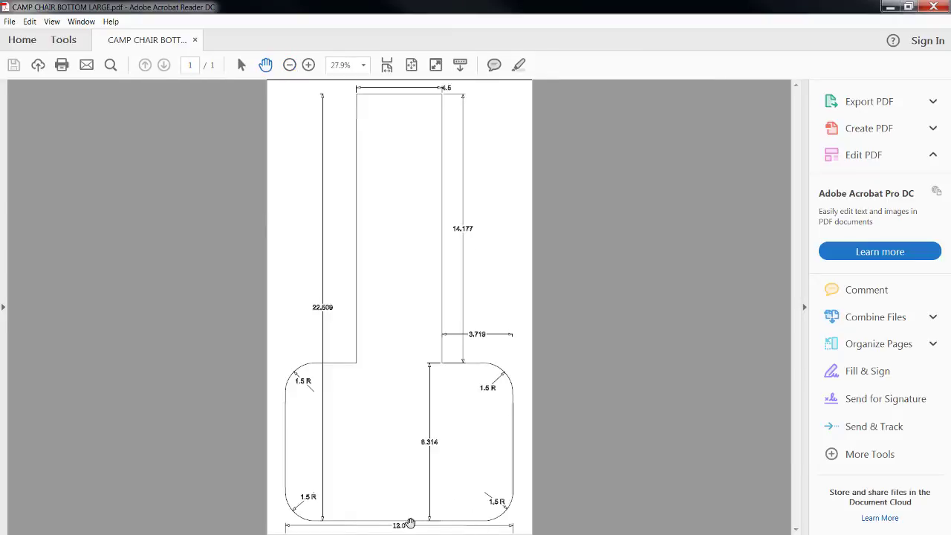